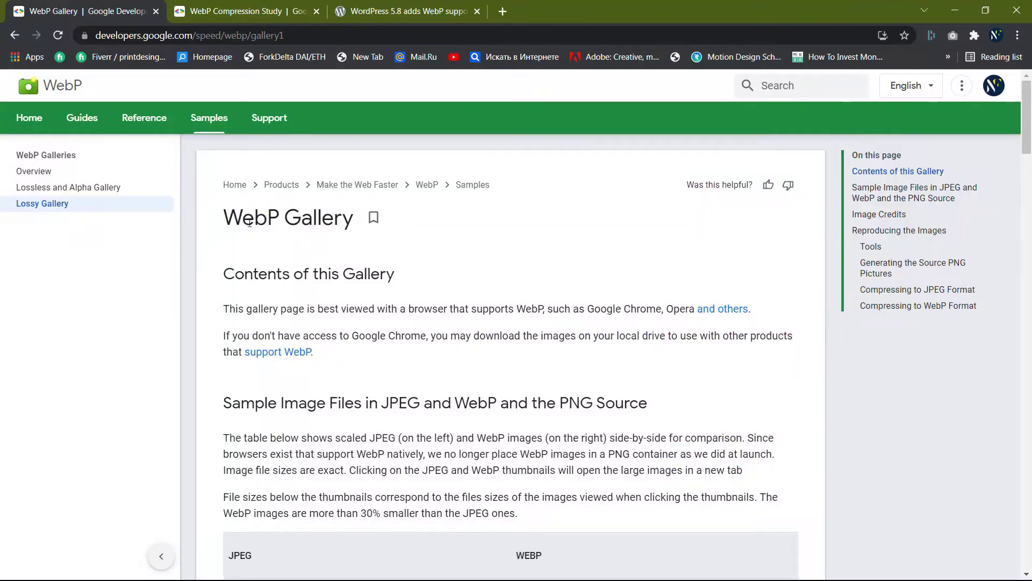
{"action": "scroll", "coordinate": [448, 244], "scroll_direction": "down", "scroll_amount": 2}
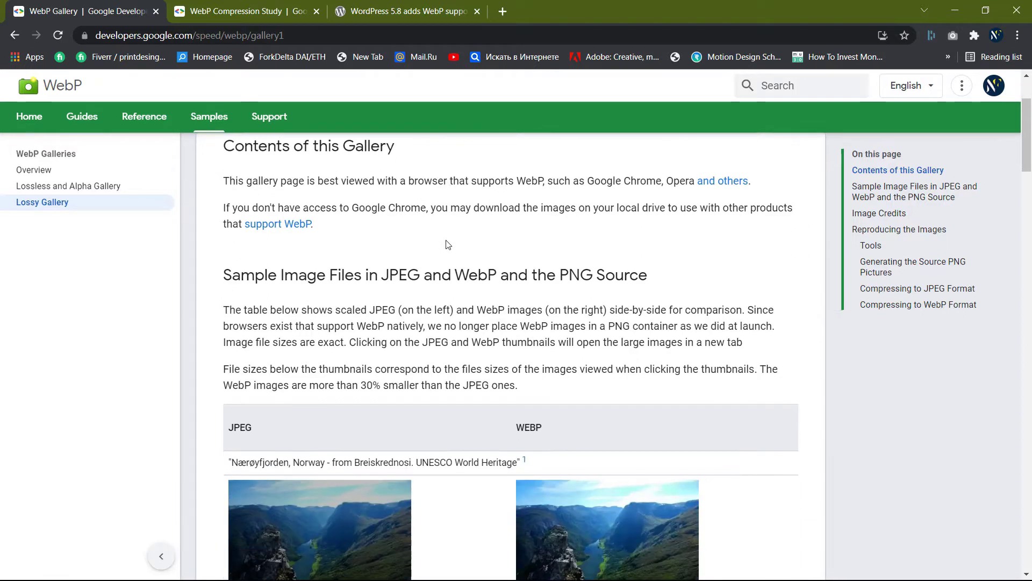
{"action": "scroll", "coordinate": [447, 245], "scroll_direction": "down", "scroll_amount": 3}
{"action": "scroll", "coordinate": [447, 244], "scroll_direction": "down", "scroll_amount": 2}
{"action": "scroll", "coordinate": [448, 245], "scroll_direction": "down", "scroll_amount": 2}
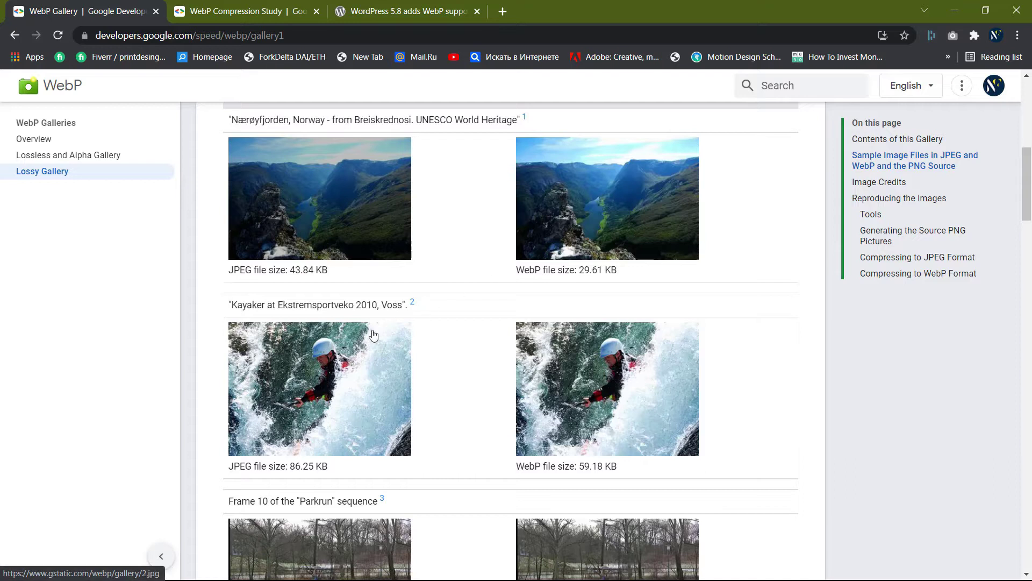
{"action": "scroll", "coordinate": [538, 368], "scroll_direction": "down", "scroll_amount": 2}
{"action": "scroll", "coordinate": [539, 368], "scroll_direction": "down", "scroll_amount": 2}
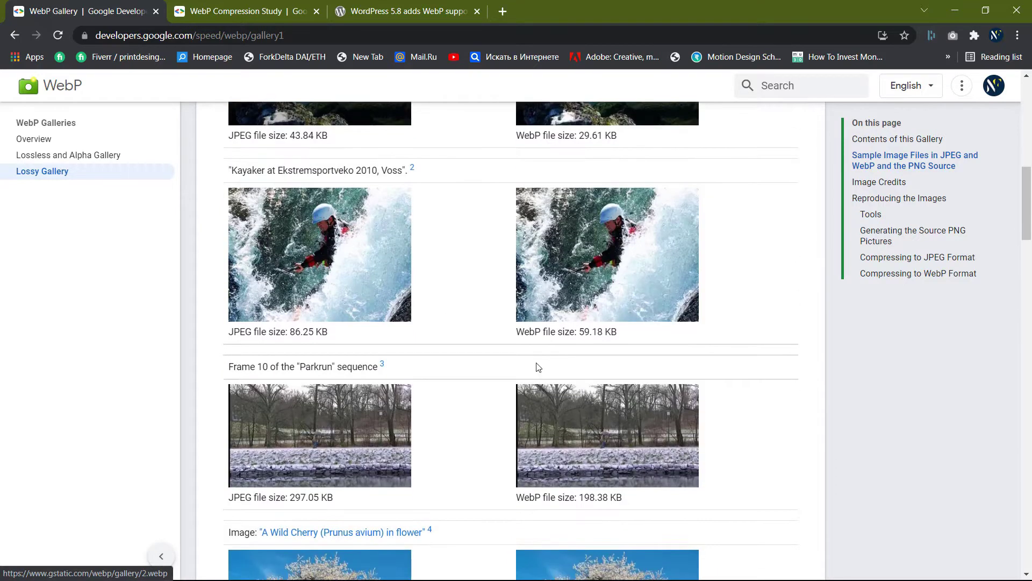
{"action": "scroll", "coordinate": [537, 368], "scroll_direction": "down", "scroll_amount": 2}
{"action": "scroll", "coordinate": [509, 367], "scroll_direction": "down", "scroll_amount": 1}
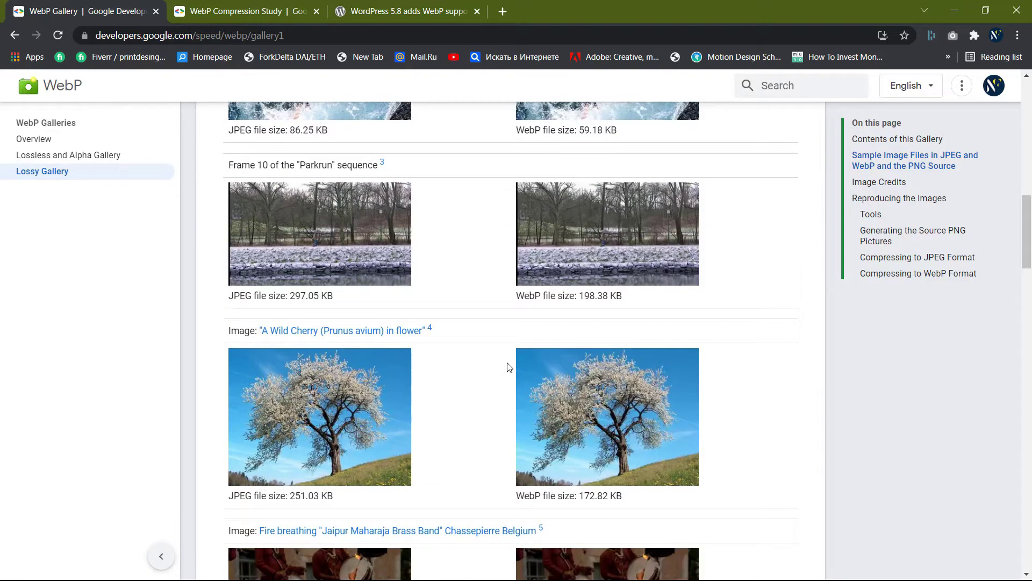
{"action": "scroll", "coordinate": [509, 366], "scroll_direction": "up", "scroll_amount": 8}
{"action": "scroll", "coordinate": [450, 243], "scroll_direction": "down", "scroll_amount": 2}
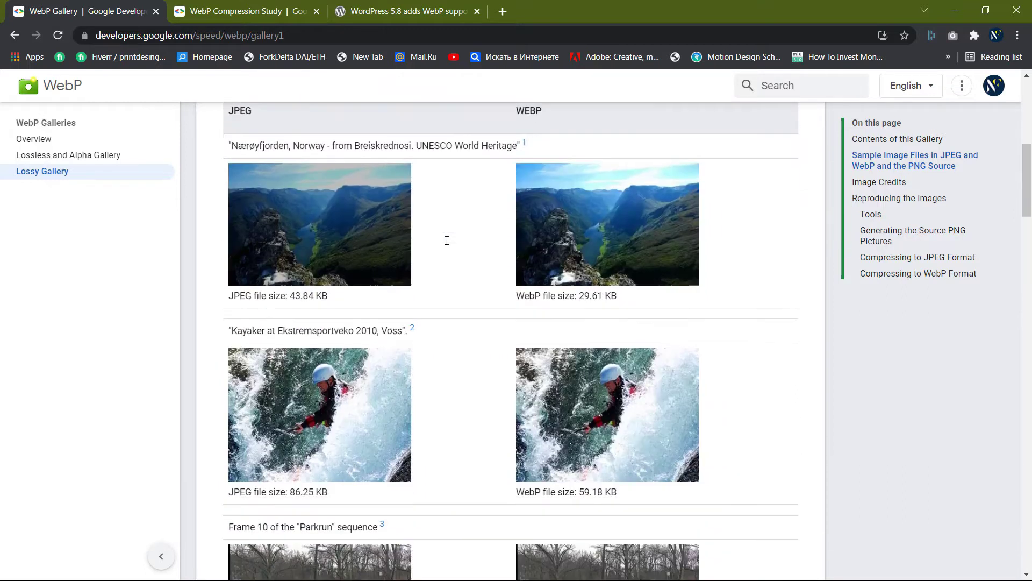
{"action": "scroll", "coordinate": [449, 242], "scroll_direction": "down", "scroll_amount": 1}
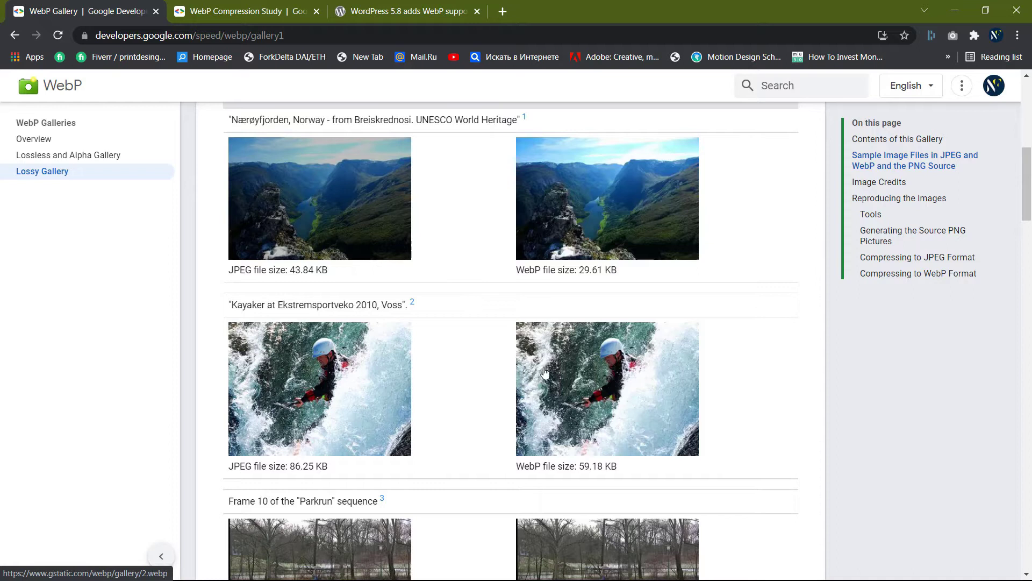
{"action": "scroll", "coordinate": [538, 368], "scroll_direction": "down", "scroll_amount": 2}
{"action": "scroll", "coordinate": [538, 368], "scroll_direction": "down", "scroll_amount": 1}
{"action": "scroll", "coordinate": [538, 367], "scroll_direction": "down", "scroll_amount": 3}
{"action": "scroll", "coordinate": [510, 367], "scroll_direction": "up", "scroll_amount": 1}
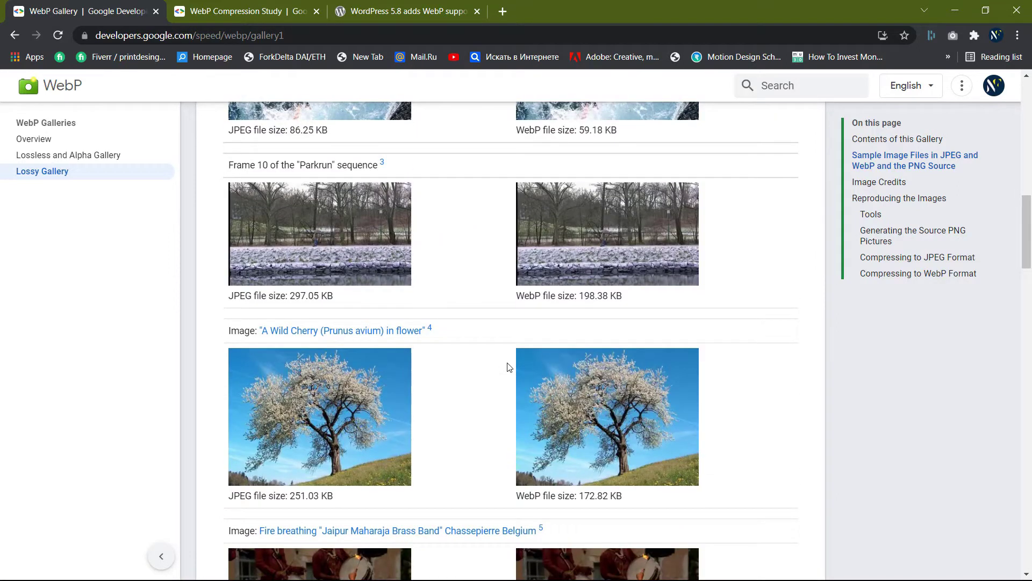
{"action": "scroll", "coordinate": [510, 368], "scroll_direction": "up", "scroll_amount": 6}
{"action": "scroll", "coordinate": [447, 240], "scroll_direction": "down", "scroll_amount": 2}
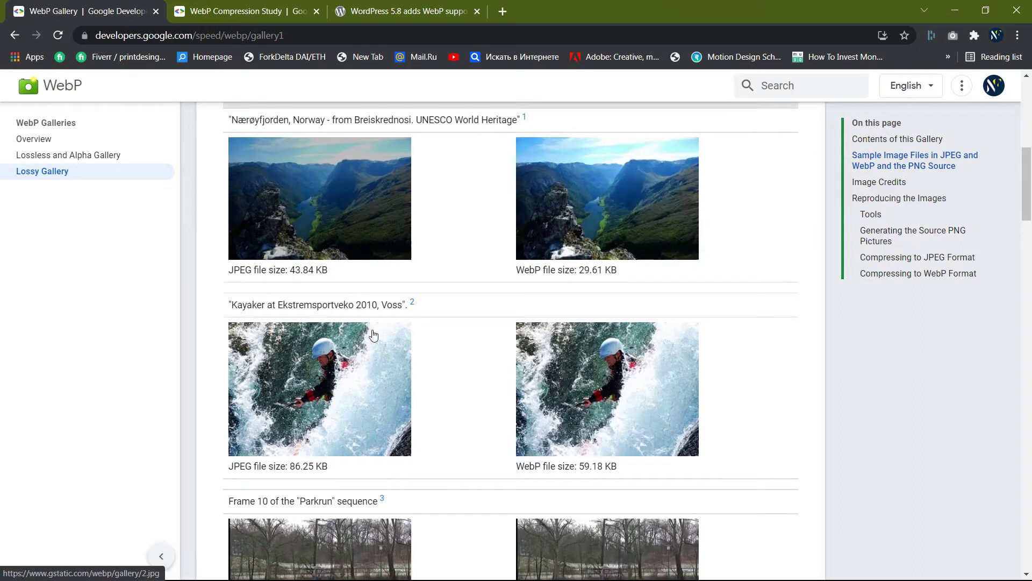
{"action": "scroll", "coordinate": [541, 371], "scroll_direction": "down", "scroll_amount": 2}
{"action": "scroll", "coordinate": [542, 371], "scroll_direction": "down", "scroll_amount": 2}
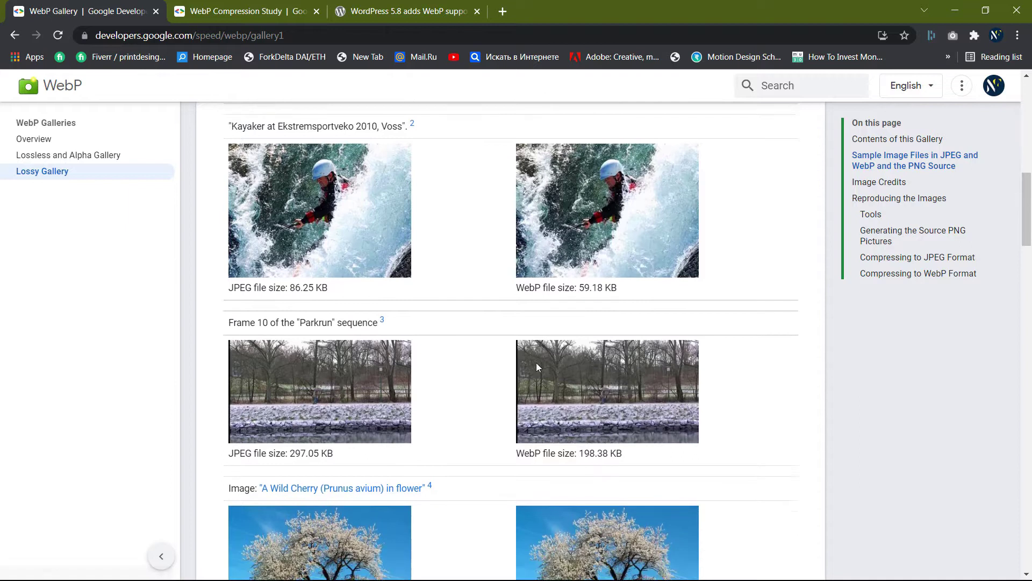
{"action": "scroll", "coordinate": [508, 367], "scroll_direction": "down", "scroll_amount": 2}
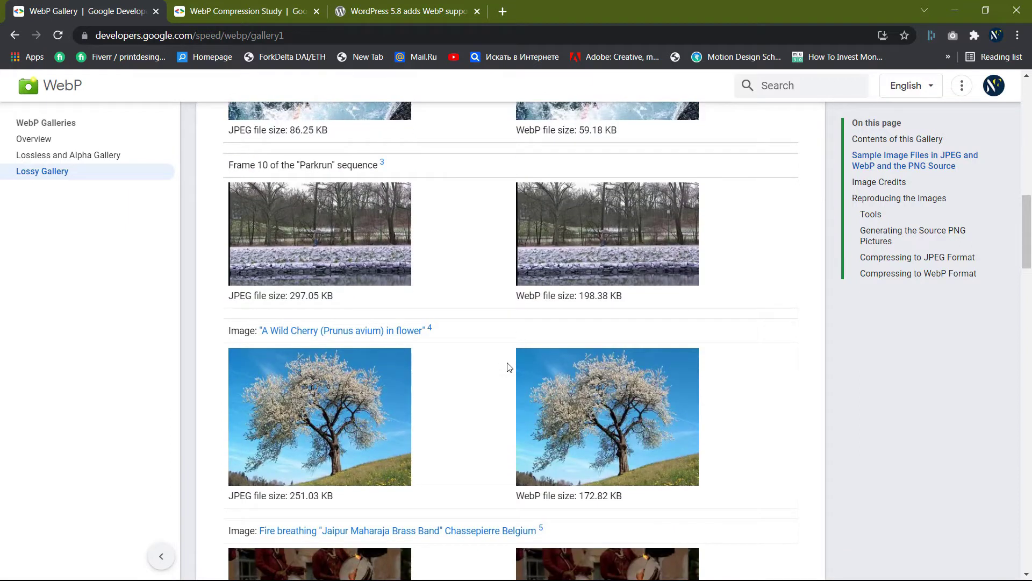
{"action": "scroll", "coordinate": [509, 367], "scroll_direction": "up", "scroll_amount": 1}
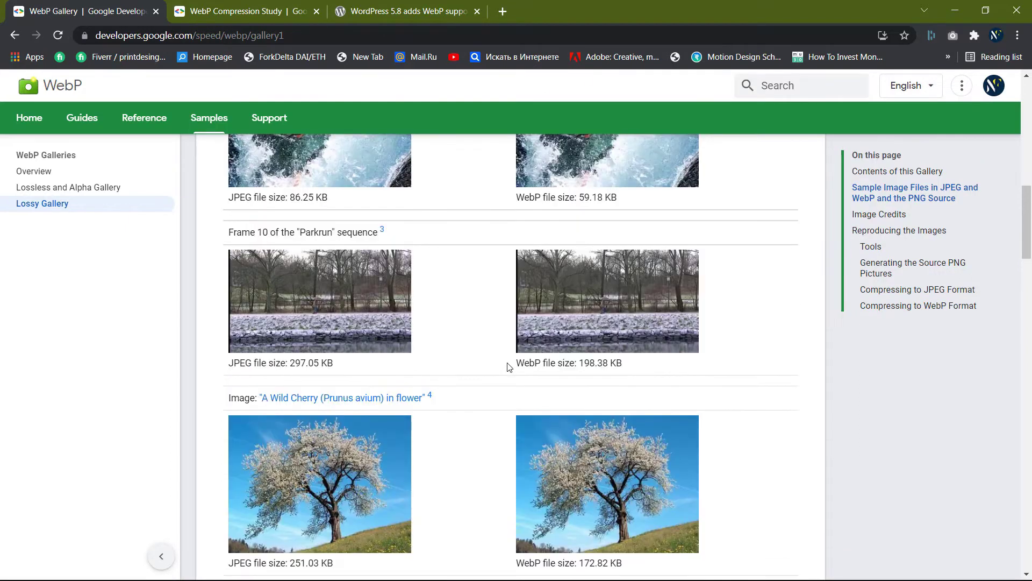
{"action": "scroll", "coordinate": [508, 367], "scroll_direction": "up", "scroll_amount": 3}
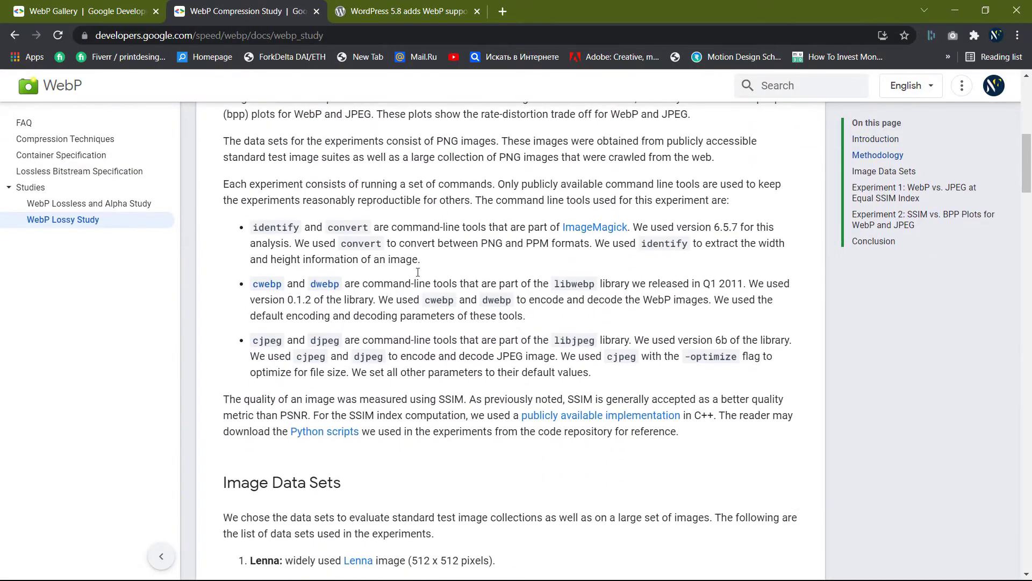
{"action": "scroll", "coordinate": [418, 273], "scroll_direction": "down", "scroll_amount": 4}
{"action": "scroll", "coordinate": [418, 273], "scroll_direction": "down", "scroll_amount": 2}
{"action": "scroll", "coordinate": [418, 273], "scroll_direction": "down", "scroll_amount": 4}
{"action": "scroll", "coordinate": [419, 273], "scroll_direction": "down", "scroll_amount": 3}
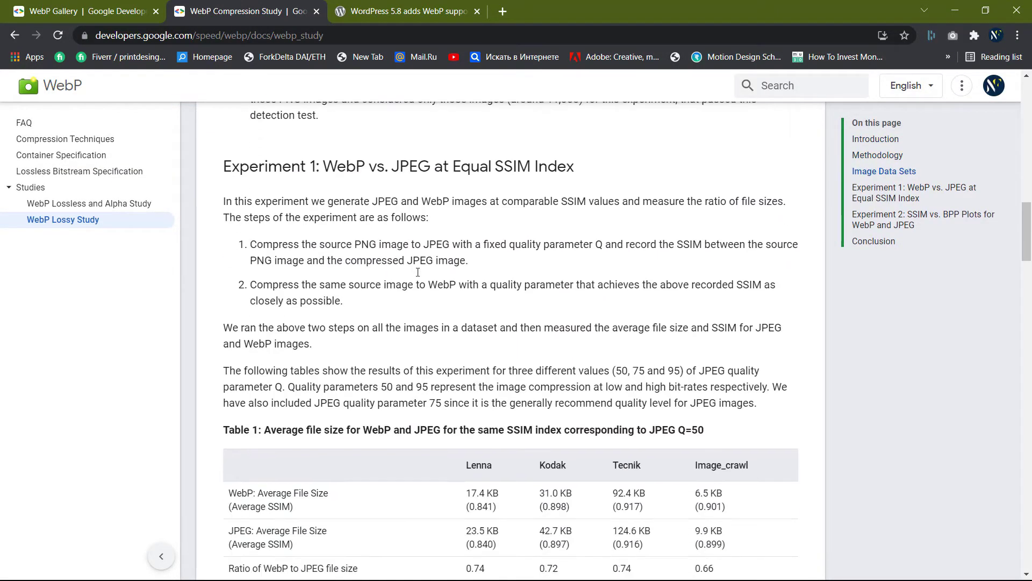
{"action": "scroll", "coordinate": [418, 273], "scroll_direction": "down", "scroll_amount": 5}
{"action": "scroll", "coordinate": [418, 273], "scroll_direction": "down", "scroll_amount": 3}
{"action": "scroll", "coordinate": [418, 273], "scroll_direction": "down", "scroll_amount": 3}
{"action": "scroll", "coordinate": [418, 272], "scroll_direction": "up", "scroll_amount": 2}
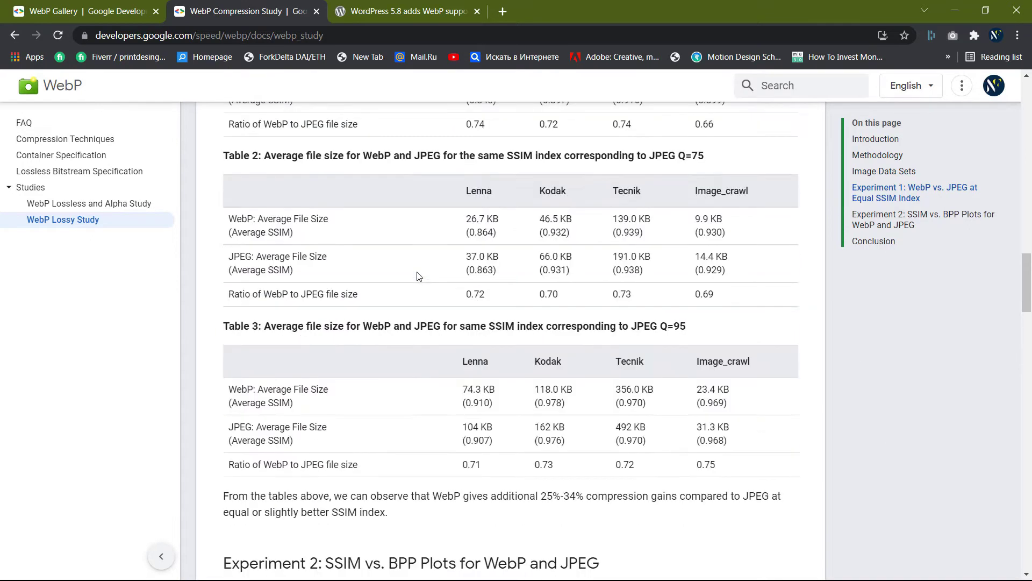
{"action": "scroll", "coordinate": [417, 275], "scroll_direction": "up", "scroll_amount": 2}
{"action": "scroll", "coordinate": [418, 275], "scroll_direction": "down", "scroll_amount": 4}
{"action": "scroll", "coordinate": [418, 275], "scroll_direction": "down", "scroll_amount": 3}
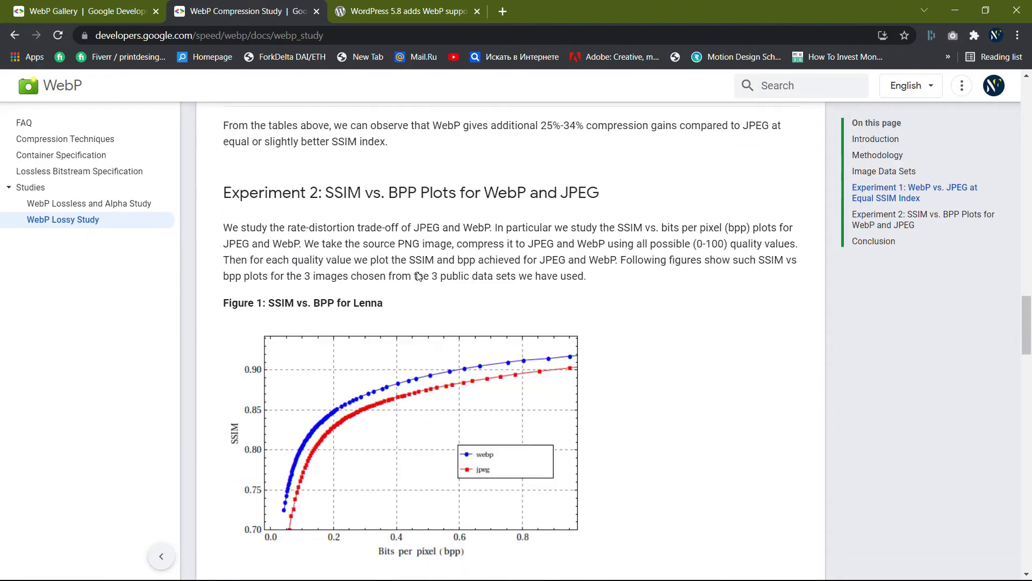
{"action": "scroll", "coordinate": [419, 274], "scroll_direction": "down", "scroll_amount": 2}
{"action": "scroll", "coordinate": [418, 275], "scroll_direction": "down", "scroll_amount": 2}
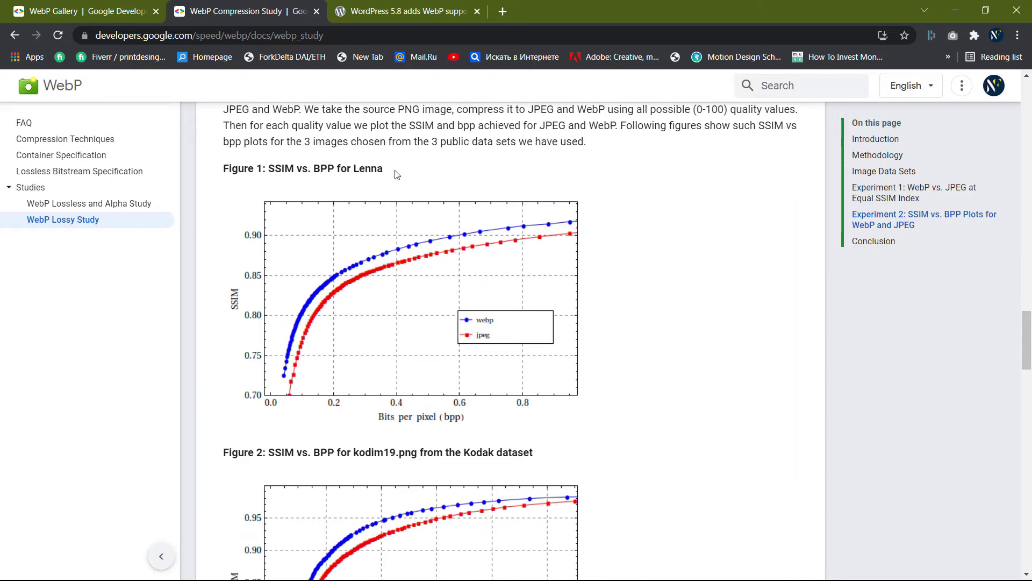
{"action": "scroll", "coordinate": [405, 331], "scroll_direction": "down", "scroll_amount": 3}
{"action": "scroll", "coordinate": [405, 331], "scroll_direction": "down", "scroll_amount": 2}
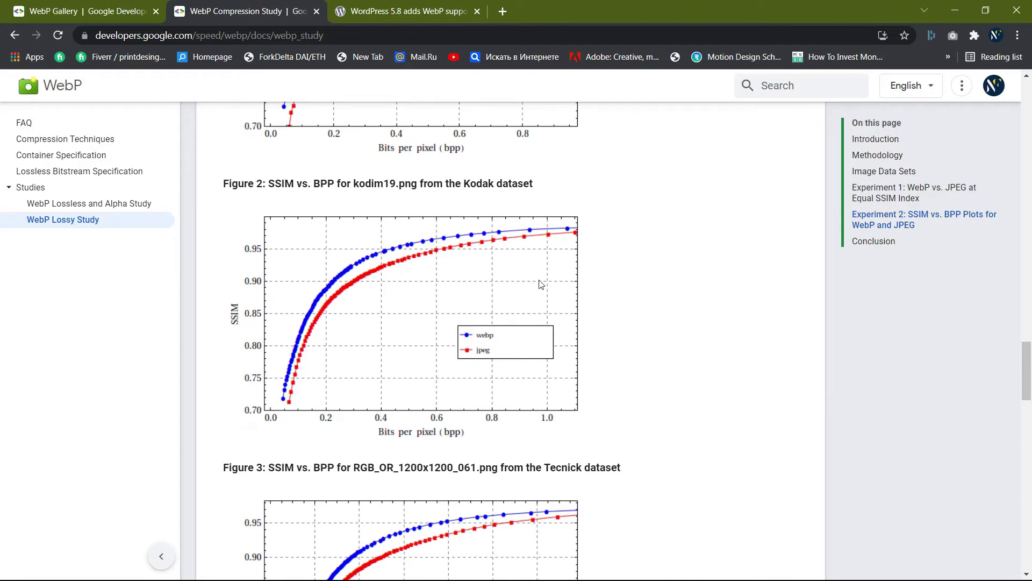
{"action": "scroll", "coordinate": [541, 284], "scroll_direction": "down", "scroll_amount": 2}
{"action": "scroll", "coordinate": [540, 284], "scroll_direction": "down", "scroll_amount": 2}
{"action": "scroll", "coordinate": [541, 284], "scroll_direction": "down", "scroll_amount": 1}
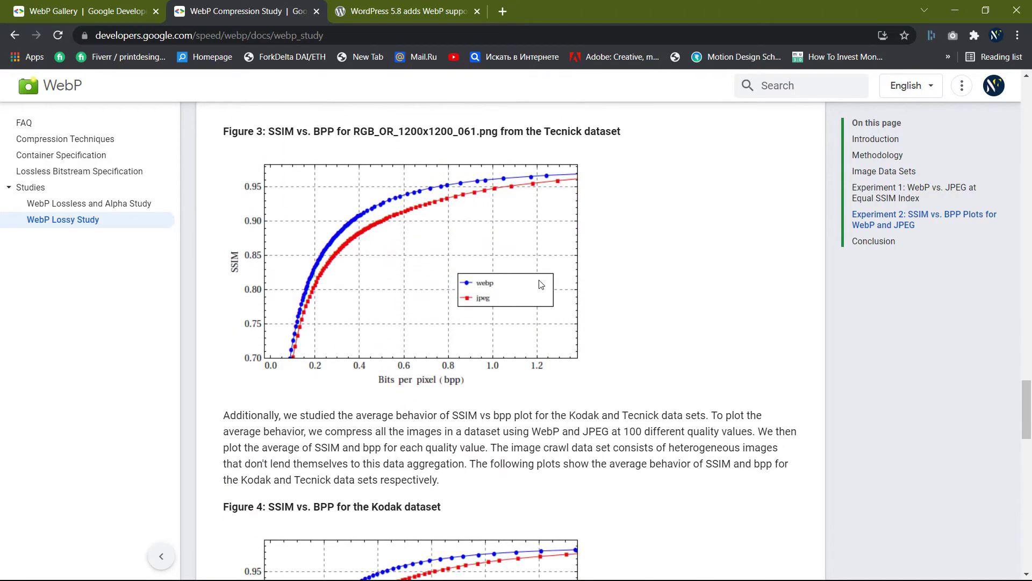
{"action": "scroll", "coordinate": [541, 284], "scroll_direction": "down", "scroll_amount": 2}
{"action": "scroll", "coordinate": [541, 284], "scroll_direction": "down", "scroll_amount": 2}
{"action": "scroll", "coordinate": [541, 284], "scroll_direction": "down", "scroll_amount": 2}
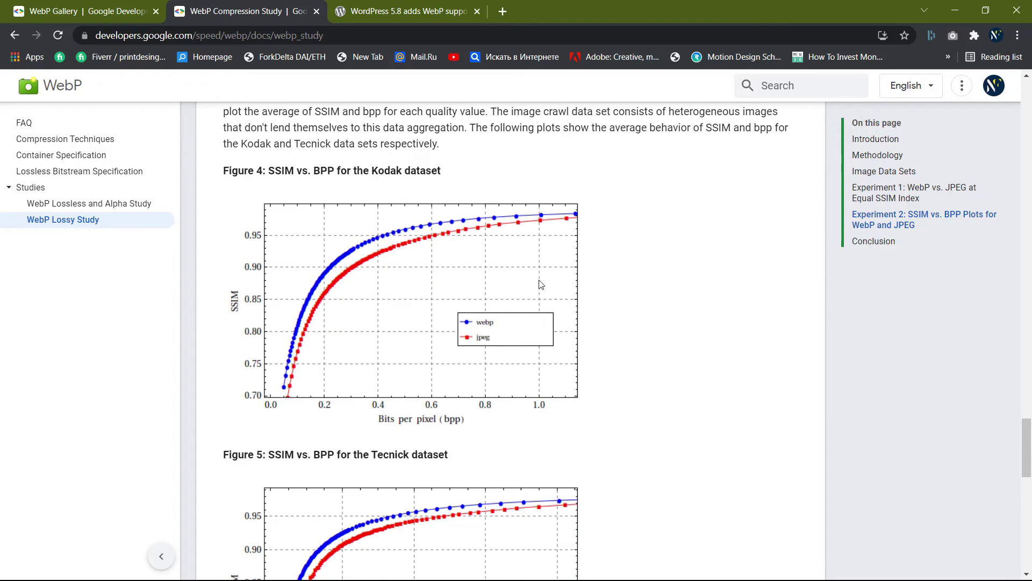
{"action": "scroll", "coordinate": [306, 260], "scroll_direction": "up", "scroll_amount": 10}
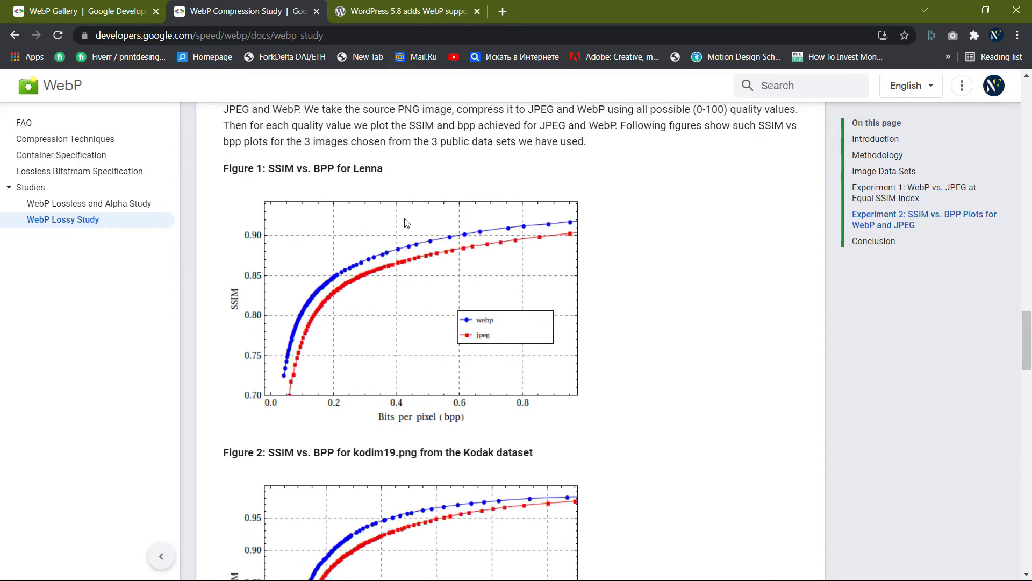
{"action": "scroll", "coordinate": [405, 330], "scroll_direction": "down", "scroll_amount": 2}
{"action": "scroll", "coordinate": [404, 332], "scroll_direction": "down", "scroll_amount": 2}
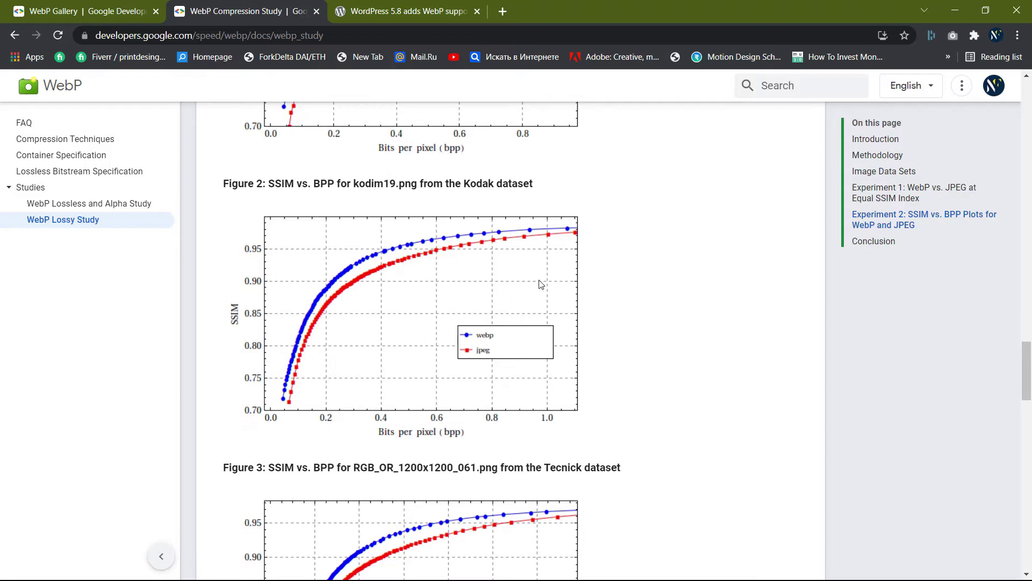
{"action": "scroll", "coordinate": [540, 284], "scroll_direction": "down", "scroll_amount": 2}
{"action": "scroll", "coordinate": [541, 284], "scroll_direction": "down", "scroll_amount": 2}
{"action": "scroll", "coordinate": [540, 284], "scroll_direction": "down", "scroll_amount": 1}
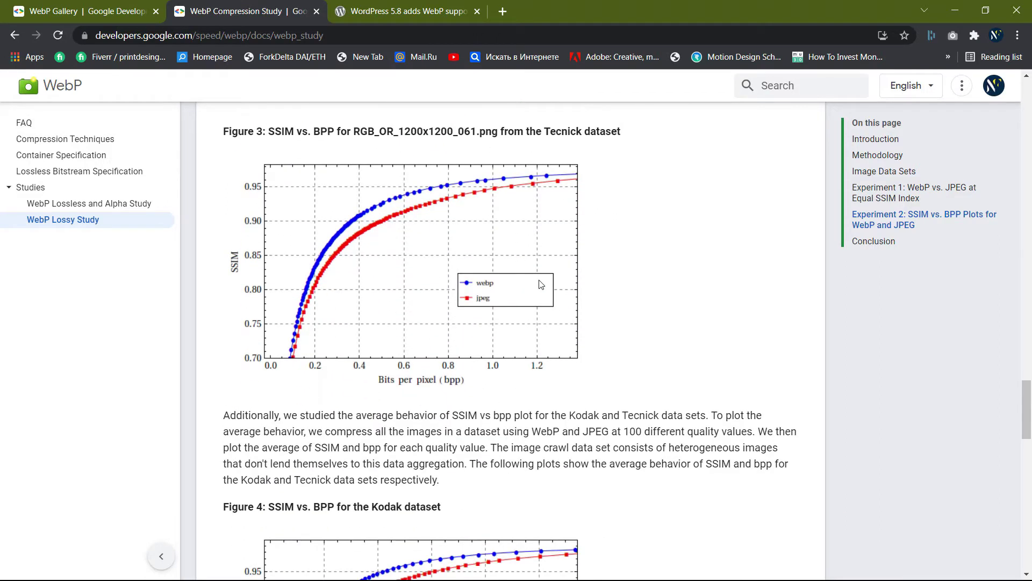
{"action": "scroll", "coordinate": [541, 284], "scroll_direction": "down", "scroll_amount": 2}
{"action": "scroll", "coordinate": [541, 285], "scroll_direction": "down", "scroll_amount": 2}
{"action": "scroll", "coordinate": [541, 283], "scroll_direction": "down", "scroll_amount": 2}
{"action": "key", "text": "Home"}
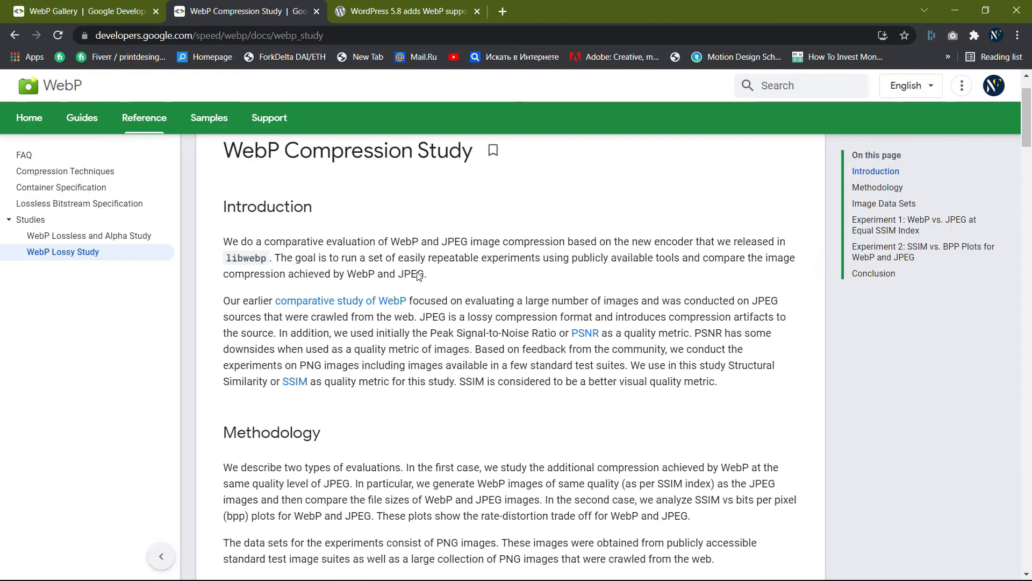
{"action": "scroll", "coordinate": [419, 275], "scroll_direction": "down", "scroll_amount": 3}
{"action": "scroll", "coordinate": [418, 274], "scroll_direction": "down", "scroll_amount": 3}
{"action": "scroll", "coordinate": [419, 274], "scroll_direction": "down", "scroll_amount": 3}
{"action": "scroll", "coordinate": [419, 274], "scroll_direction": "down", "scroll_amount": 3}
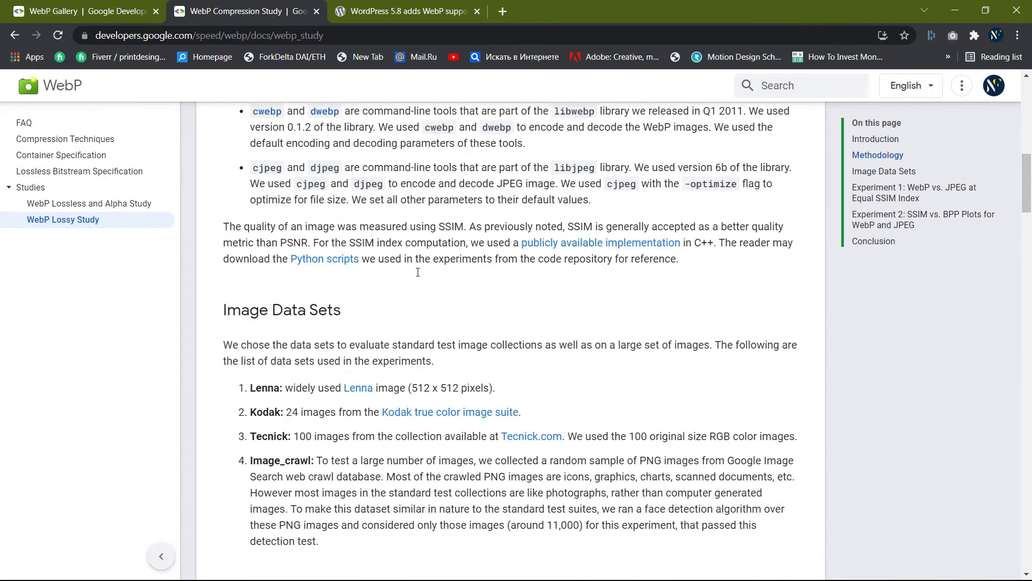
{"action": "scroll", "coordinate": [419, 274], "scroll_direction": "down", "scroll_amount": 3}
{"action": "scroll", "coordinate": [419, 275], "scroll_direction": "down", "scroll_amount": 3}
{"action": "scroll", "coordinate": [418, 274], "scroll_direction": "down", "scroll_amount": 3}
{"action": "scroll", "coordinate": [419, 274], "scroll_direction": "down", "scroll_amount": 3}
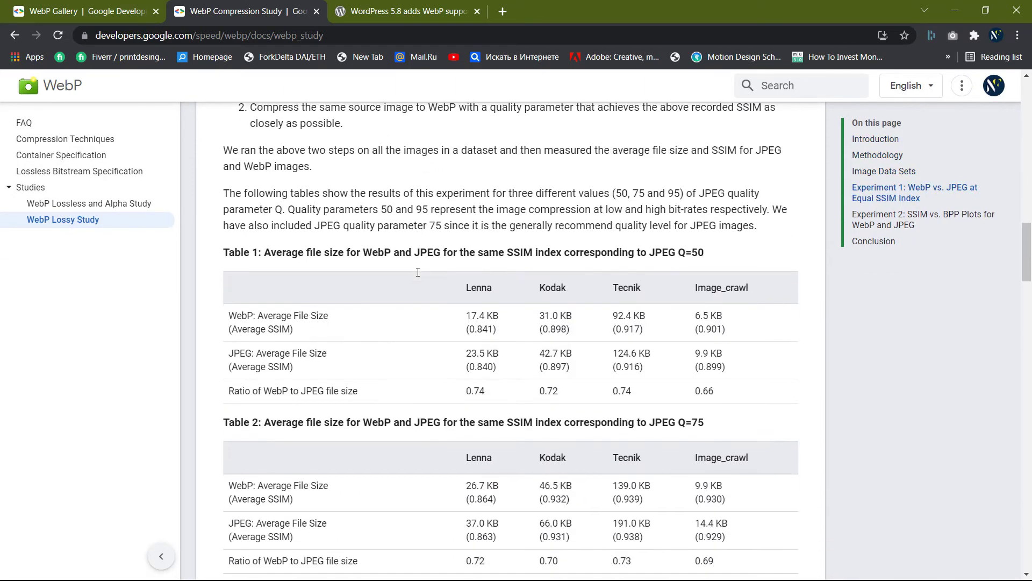
{"action": "scroll", "coordinate": [419, 275], "scroll_direction": "down", "scroll_amount": 3}
{"action": "scroll", "coordinate": [419, 274], "scroll_direction": "down", "scroll_amount": 3}
{"action": "scroll", "coordinate": [419, 274], "scroll_direction": "up", "scroll_amount": 1}
{"action": "scroll", "coordinate": [418, 274], "scroll_direction": "up", "scroll_amount": 2}
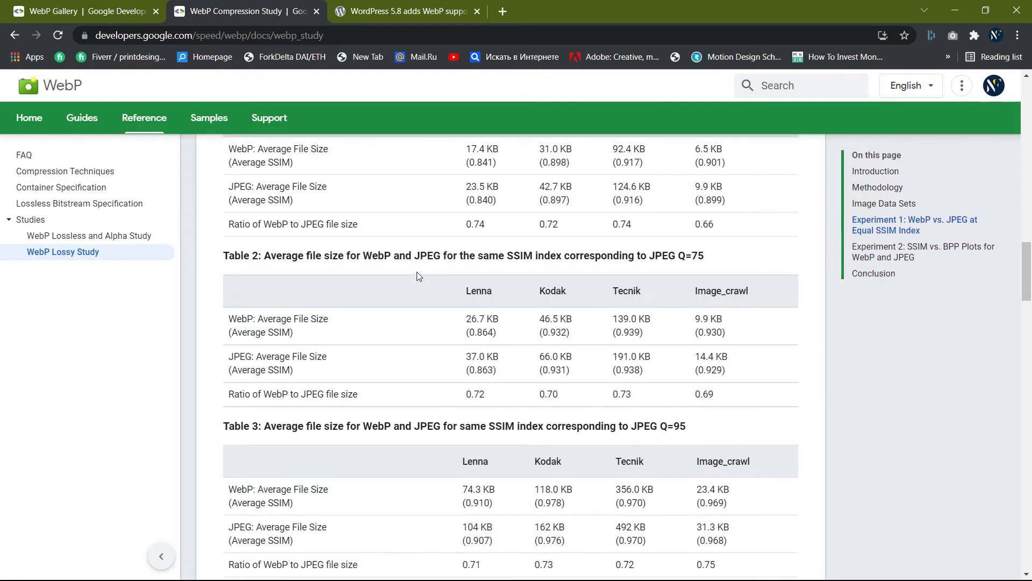
{"action": "scroll", "coordinate": [419, 276], "scroll_direction": "down", "scroll_amount": 3}
{"action": "scroll", "coordinate": [418, 276], "scroll_direction": "down", "scroll_amount": 3}
{"action": "scroll", "coordinate": [418, 276], "scroll_direction": "down", "scroll_amount": 2}
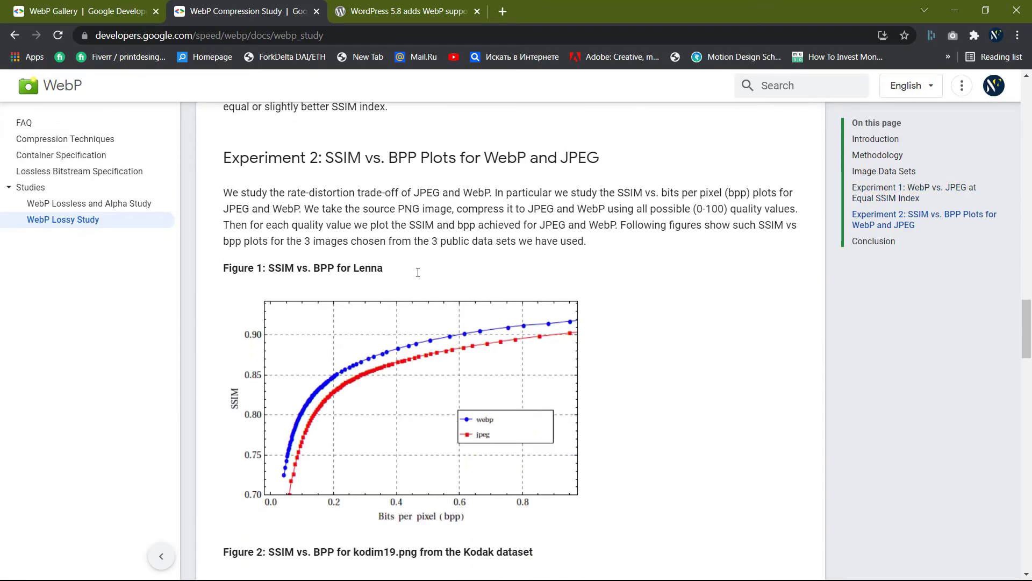
{"action": "scroll", "coordinate": [418, 273], "scroll_direction": "down", "scroll_amount": 2}
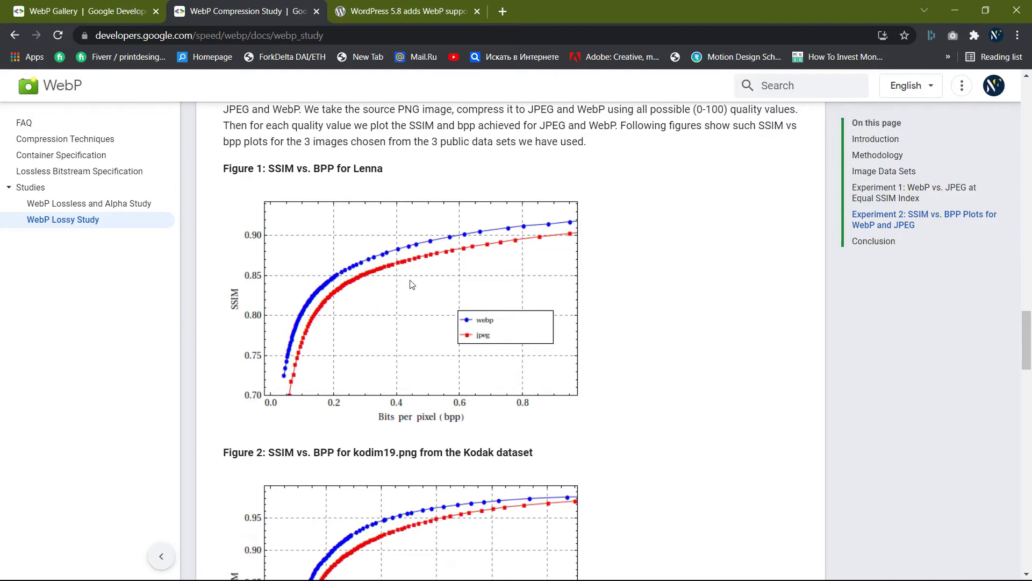
{"action": "scroll", "coordinate": [411, 284], "scroll_direction": "down", "scroll_amount": 2}
{"action": "scroll", "coordinate": [407, 330], "scroll_direction": "down", "scroll_amount": 2}
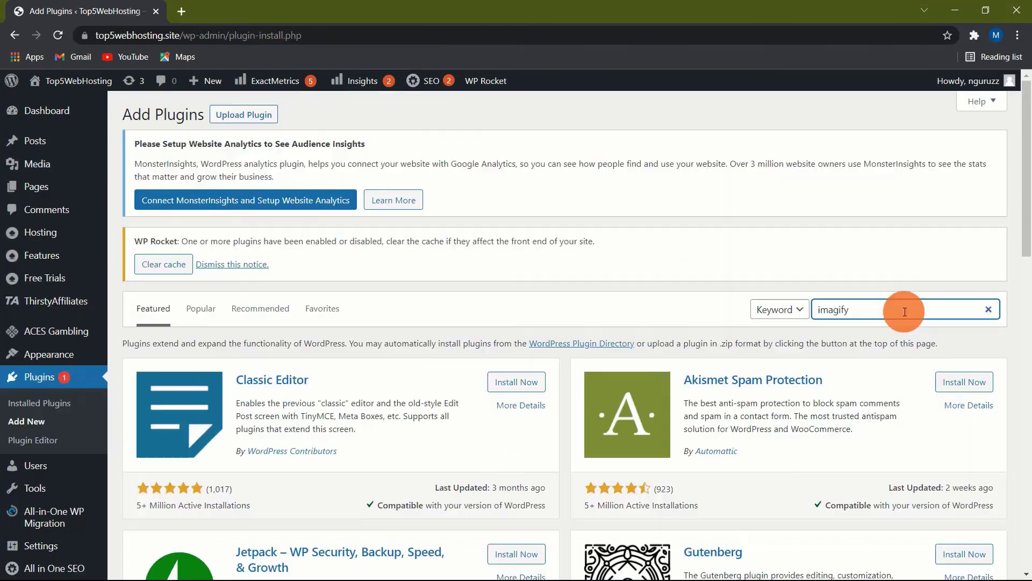
Step: Run the plugin directory search for 'imagify'
{"action": "key", "text": "Return"}
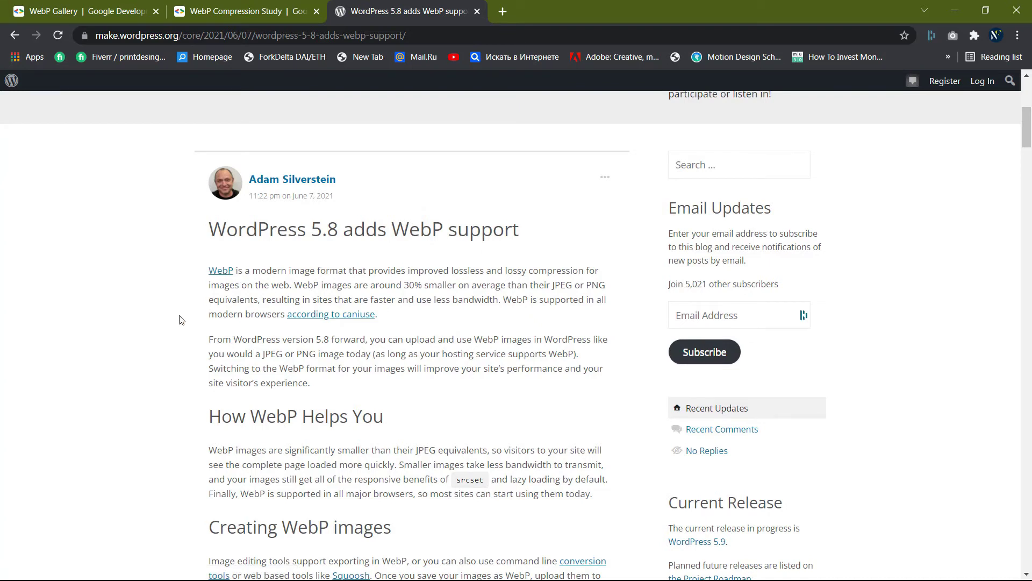
{"action": "scroll", "coordinate": [180, 319], "scroll_direction": "down", "scroll_amount": 5}
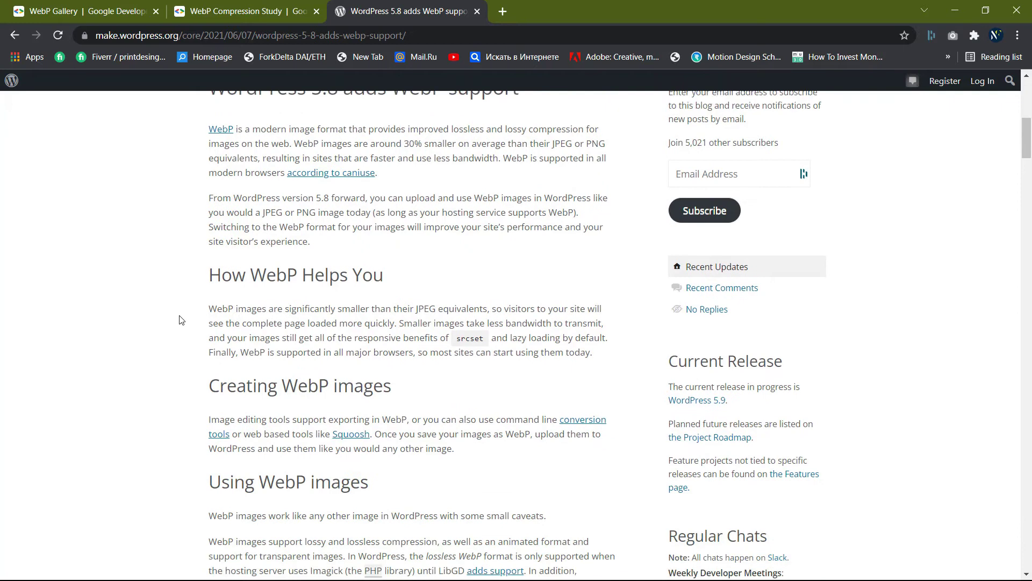
{"action": "scroll", "coordinate": [181, 320], "scroll_direction": "down", "scroll_amount": 2}
{"action": "scroll", "coordinate": [180, 319], "scroll_direction": "down", "scroll_amount": 3}
{"action": "scroll", "coordinate": [181, 320], "scroll_direction": "down", "scroll_amount": 3}
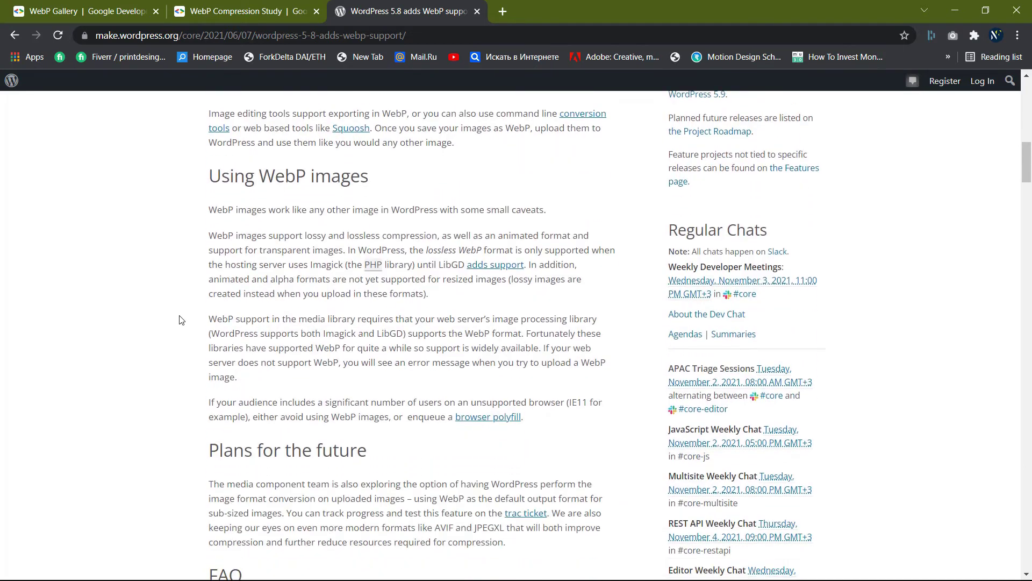
{"action": "scroll", "coordinate": [180, 319], "scroll_direction": "down", "scroll_amount": 2}
{"action": "scroll", "coordinate": [181, 319], "scroll_direction": "down", "scroll_amount": 1}
{"action": "scroll", "coordinate": [181, 320], "scroll_direction": "up", "scroll_amount": 4}
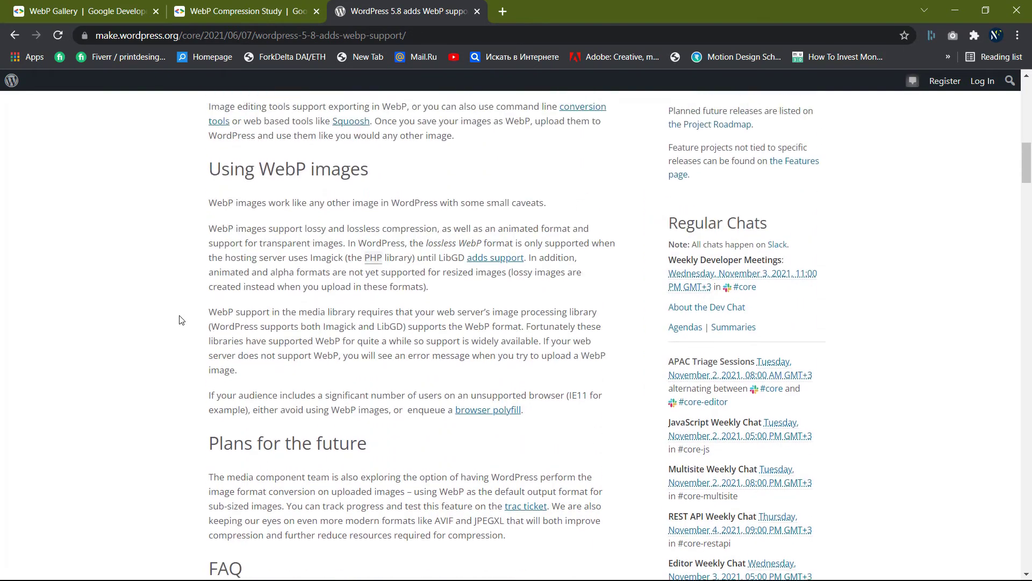
{"action": "scroll", "coordinate": [181, 320], "scroll_direction": "up", "scroll_amount": 3}
{"action": "scroll", "coordinate": [181, 319], "scroll_direction": "up", "scroll_amount": 2}
{"action": "scroll", "coordinate": [181, 319], "scroll_direction": "up", "scroll_amount": 2}
{"action": "scroll", "coordinate": [181, 319], "scroll_direction": "up", "scroll_amount": 2}
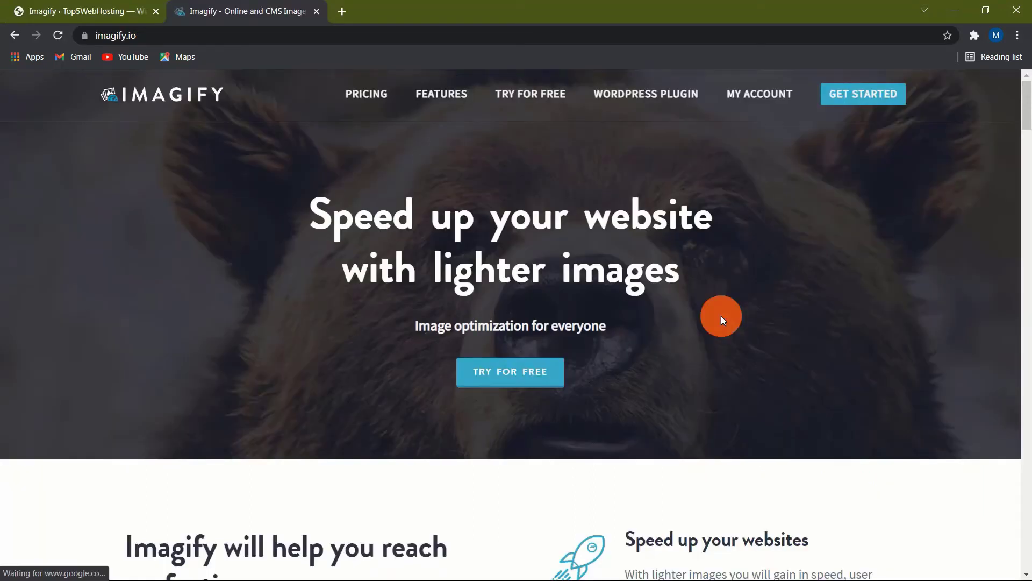
{"action": "scroll", "coordinate": [721, 315], "scroll_direction": "down", "scroll_amount": 4}
{"action": "scroll", "coordinate": [663, 313], "scroll_direction": "down", "scroll_amount": 1}
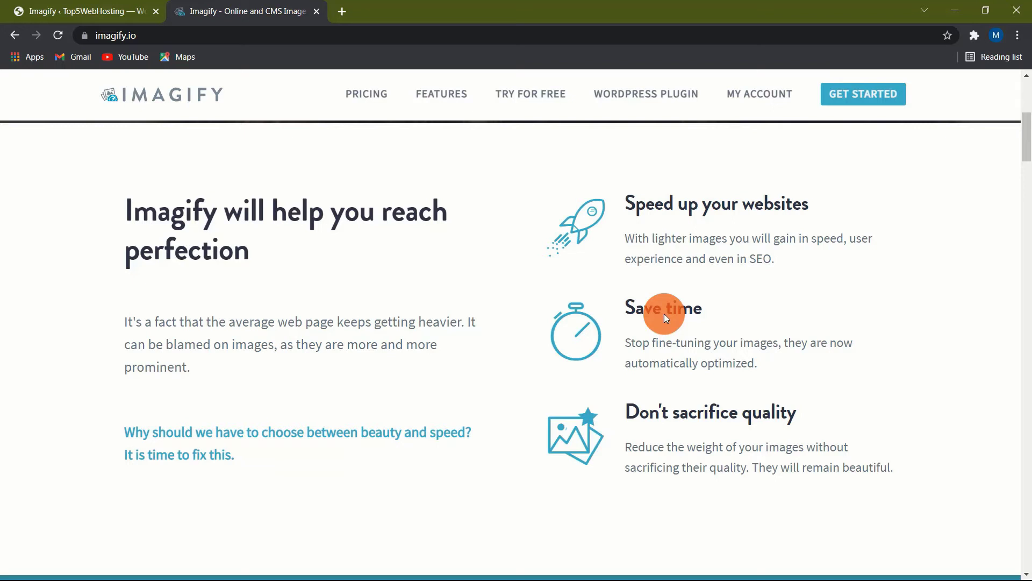
{"action": "scroll", "coordinate": [664, 314], "scroll_direction": "down", "scroll_amount": 6}
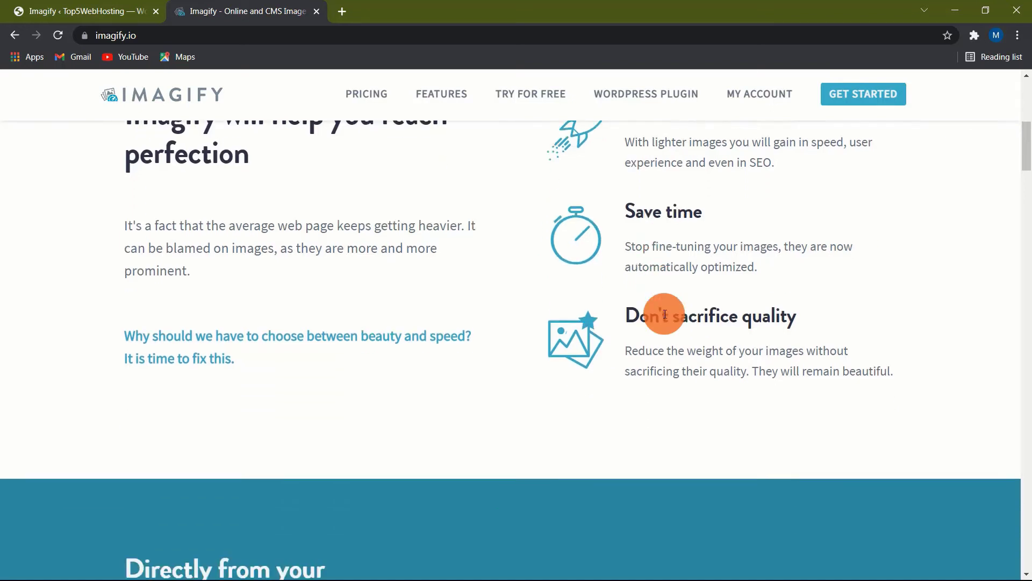
{"action": "scroll", "coordinate": [664, 314], "scroll_direction": "down", "scroll_amount": 2}
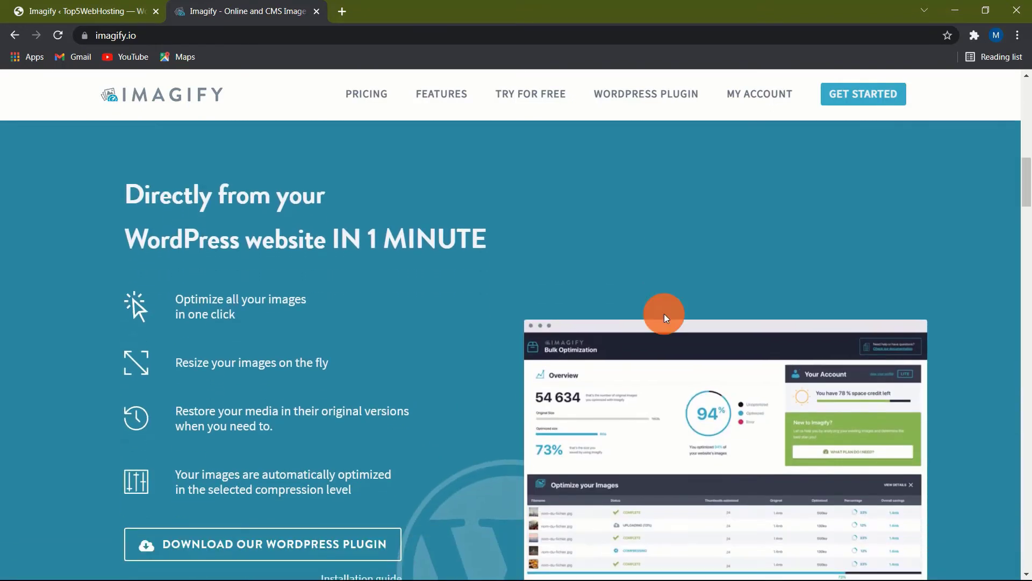
Step: Return to the Imagify settings page in the WordPress admin
{"action": "key", "text": "ctrl+Tab"}
{"action": "scroll", "coordinate": [298, 363], "scroll_direction": "down", "scroll_amount": 3}
{"action": "scroll", "coordinate": [297, 361], "scroll_direction": "down", "scroll_amount": 3}
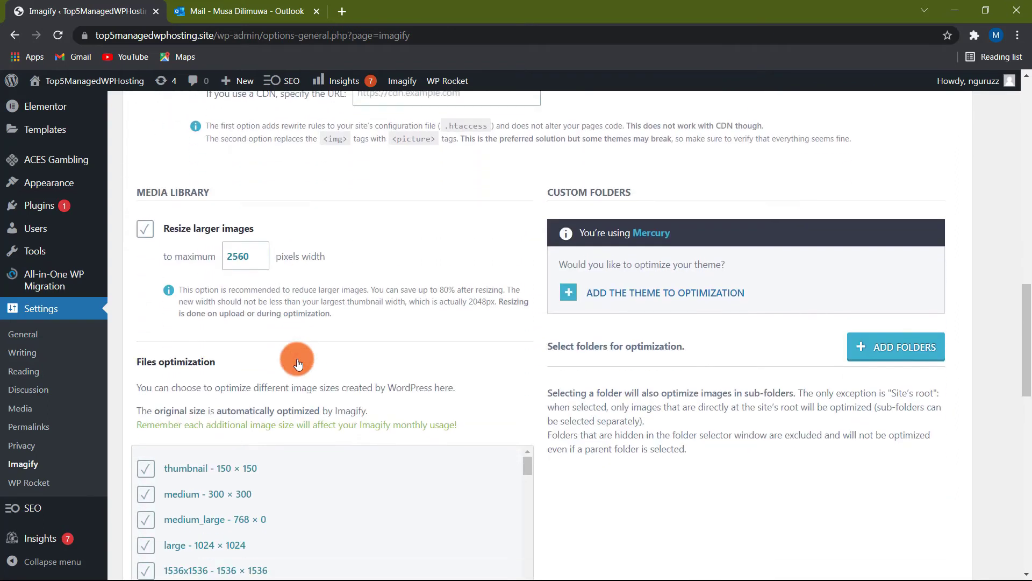
{"action": "scroll", "coordinate": [297, 362], "scroll_direction": "down", "scroll_amount": 3}
{"action": "scroll", "coordinate": [298, 362], "scroll_direction": "down", "scroll_amount": 3}
{"action": "scroll", "coordinate": [298, 361], "scroll_direction": "down", "scroll_amount": 3}
{"action": "scroll", "coordinate": [298, 362], "scroll_direction": "down", "scroll_amount": 3}
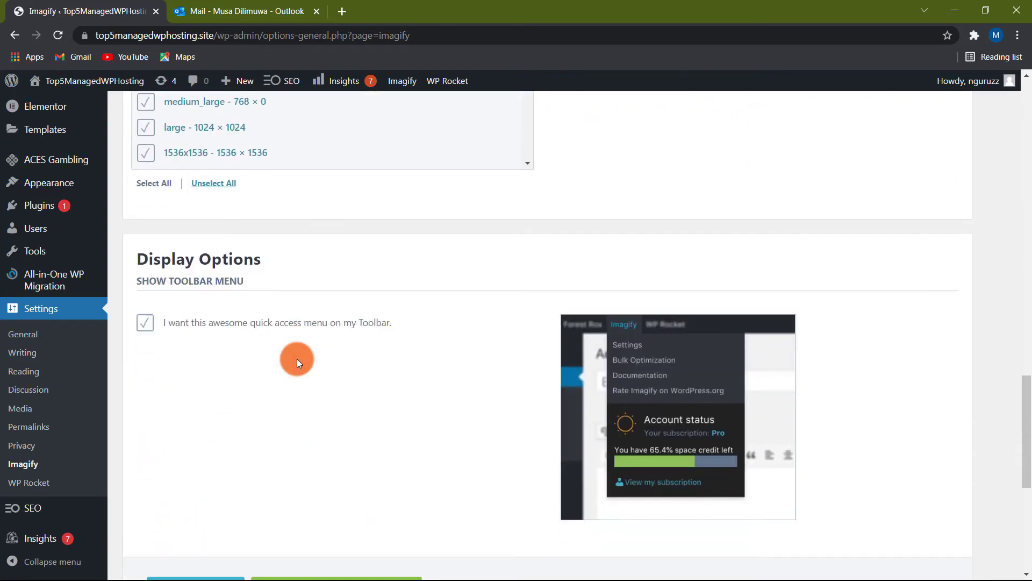
{"action": "scroll", "coordinate": [298, 362], "scroll_direction": "down", "scroll_amount": 3}
{"action": "scroll", "coordinate": [297, 362], "scroll_direction": "down", "scroll_amount": 2}
Step: Save the current Imagify settings
{"action": "left_click", "coordinate": [185, 393]}
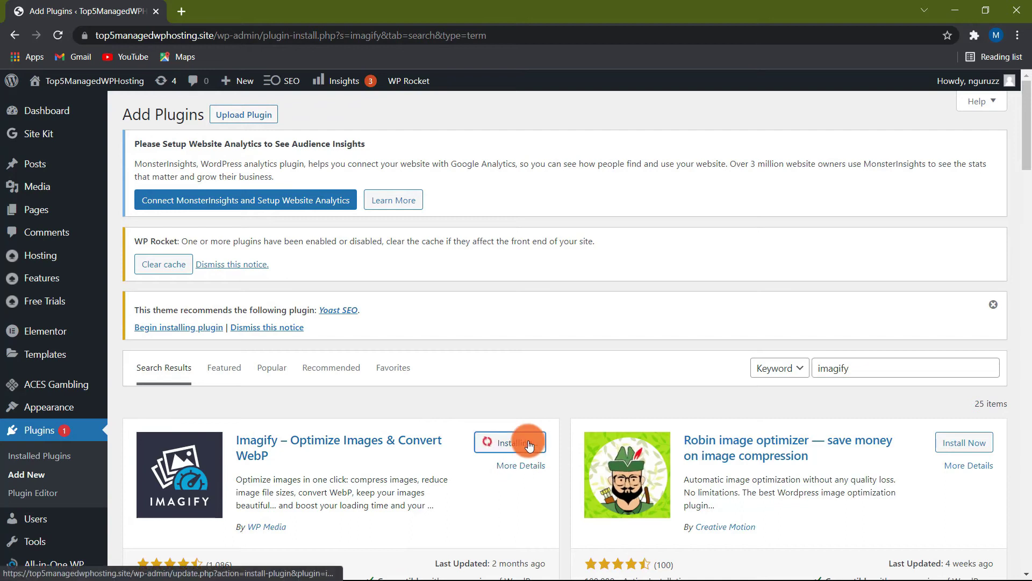
Step: Activate Imagify, begin its API key setup, and enable 'Create WebP versions of images'
{"action": "left_click", "coordinate": [529, 445]}
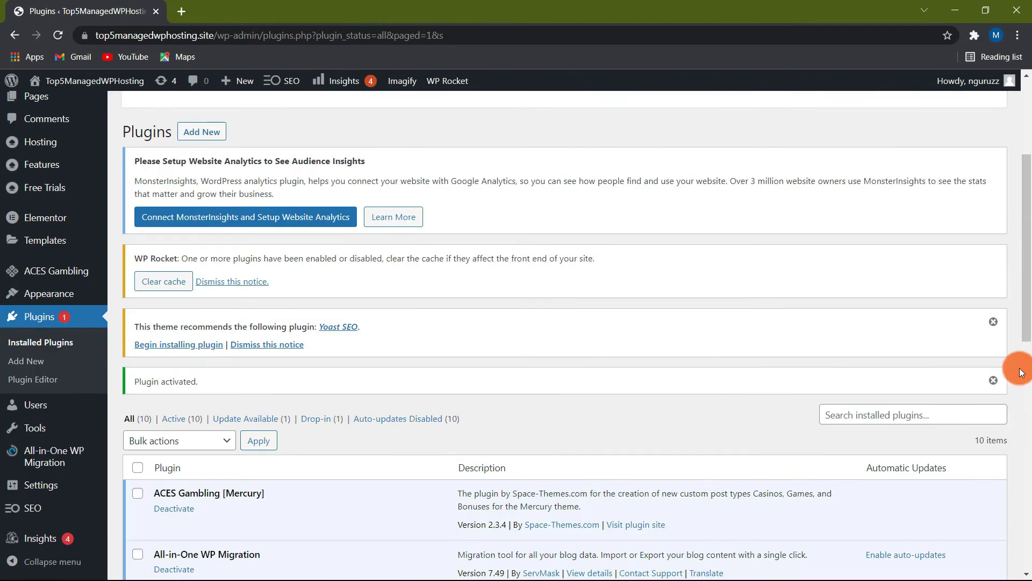
{"action": "scroll", "coordinate": [396, 285], "scroll_direction": "down", "scroll_amount": 3}
{"action": "left_click", "coordinate": [133, 523]}
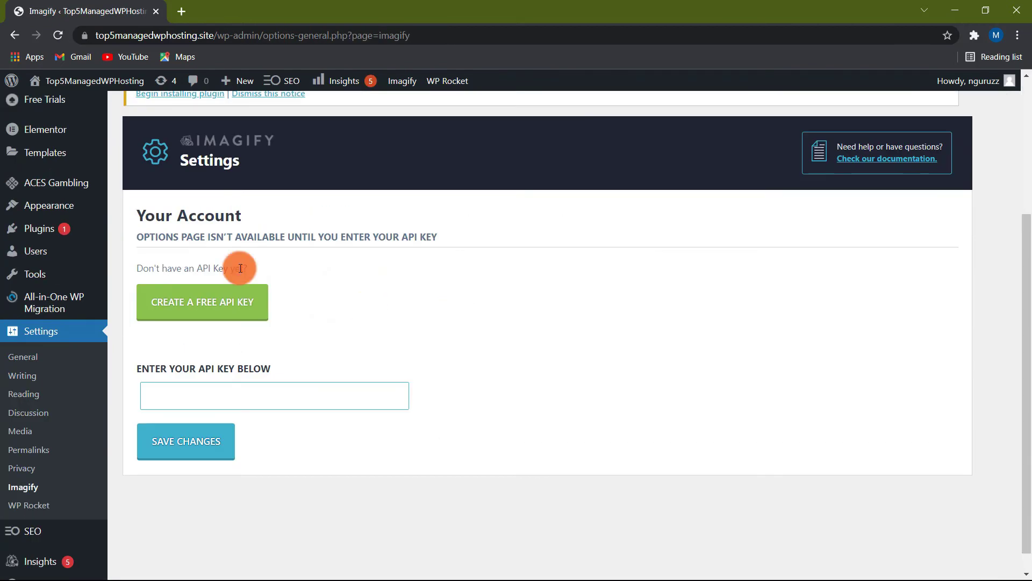
{"action": "left_click", "coordinate": [239, 278]}
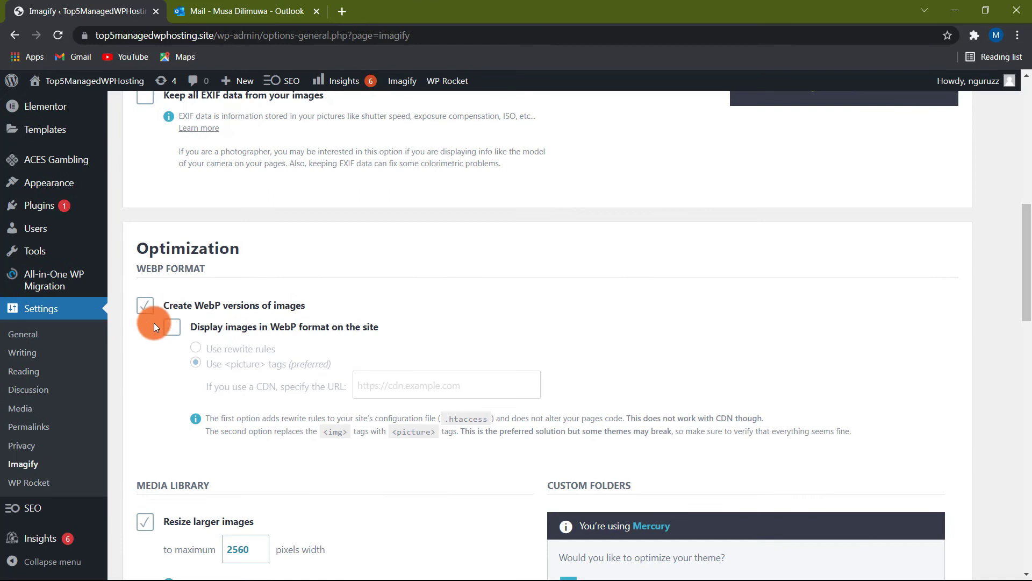
{"action": "left_click", "coordinate": [145, 305]}
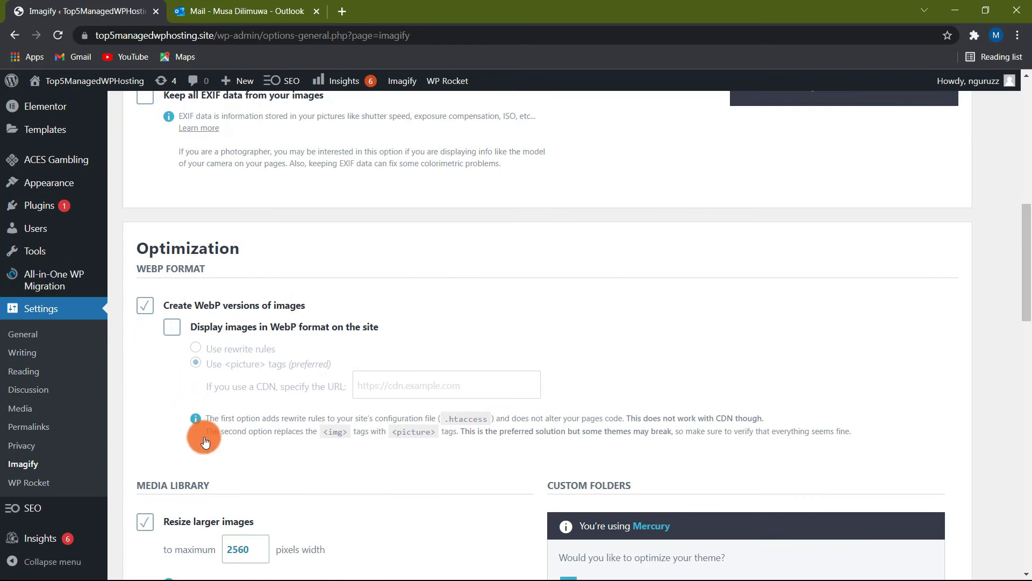
Step: Enable 'Display images in WebP format on the site' in Imagify settings
{"action": "left_click", "coordinate": [172, 328]}
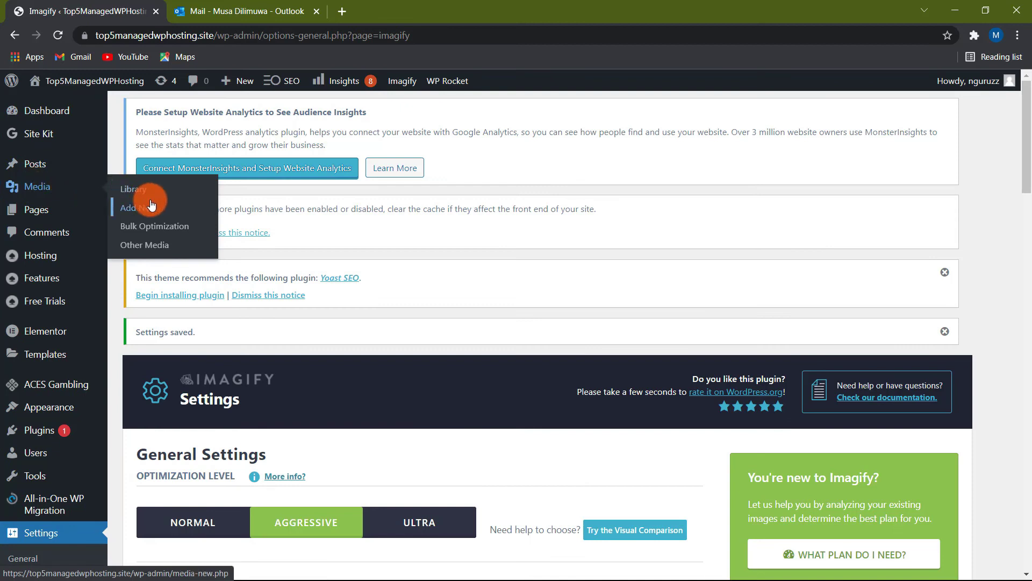
Step: Launch IMAGIF'EM ALL bulk optimization from Media > Bulk Optimization and confirm it
{"action": "left_click", "coordinate": [159, 230]}
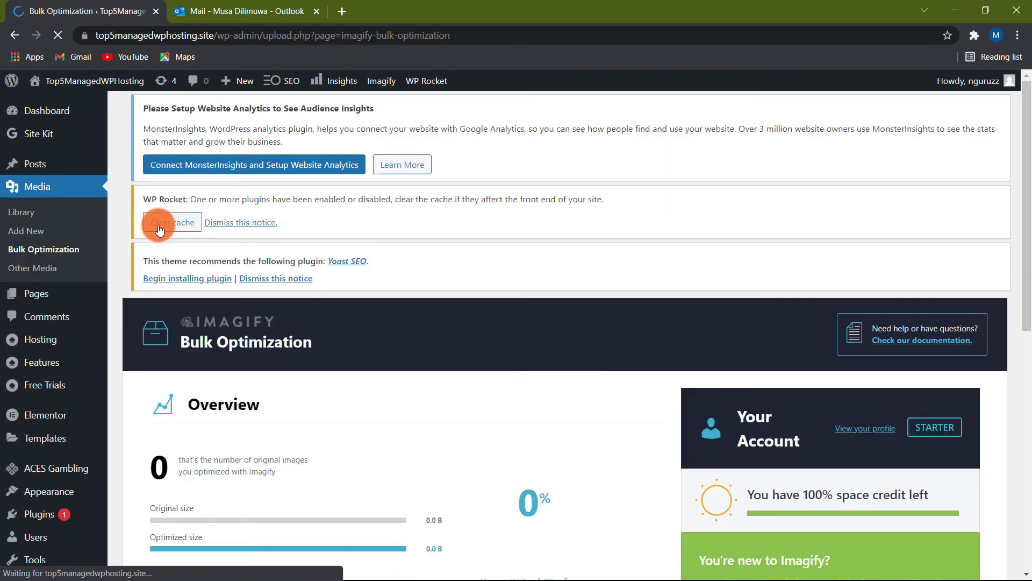
{"action": "scroll", "coordinate": [451, 394], "scroll_direction": "down", "scroll_amount": 3}
{"action": "scroll", "coordinate": [451, 395], "scroll_direction": "down", "scroll_amount": 2}
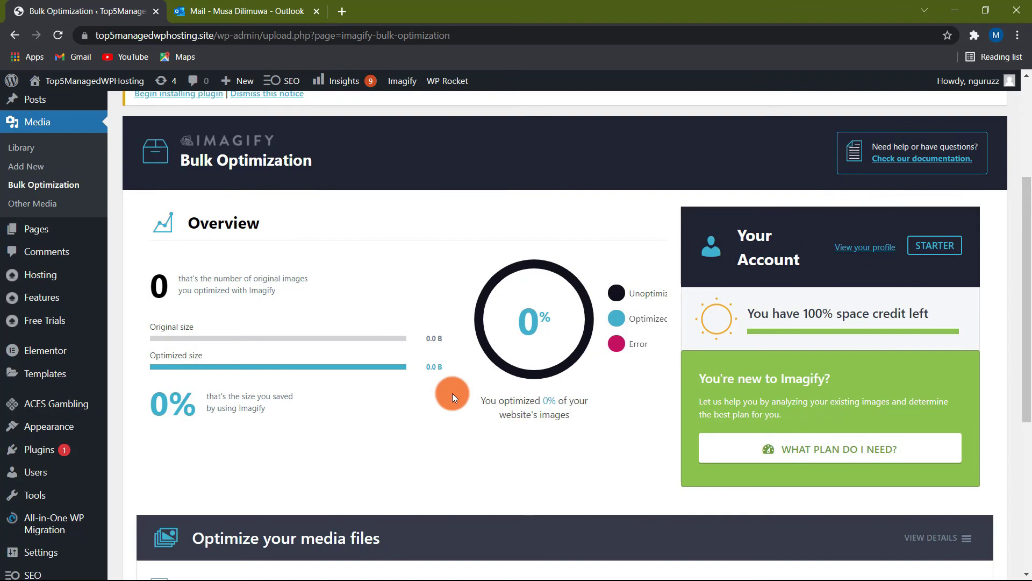
{"action": "scroll", "coordinate": [453, 393], "scroll_direction": "down", "scroll_amount": 2}
{"action": "scroll", "coordinate": [452, 393], "scroll_direction": "down", "scroll_amount": 2}
{"action": "scroll", "coordinate": [452, 393], "scroll_direction": "down", "scroll_amount": 2}
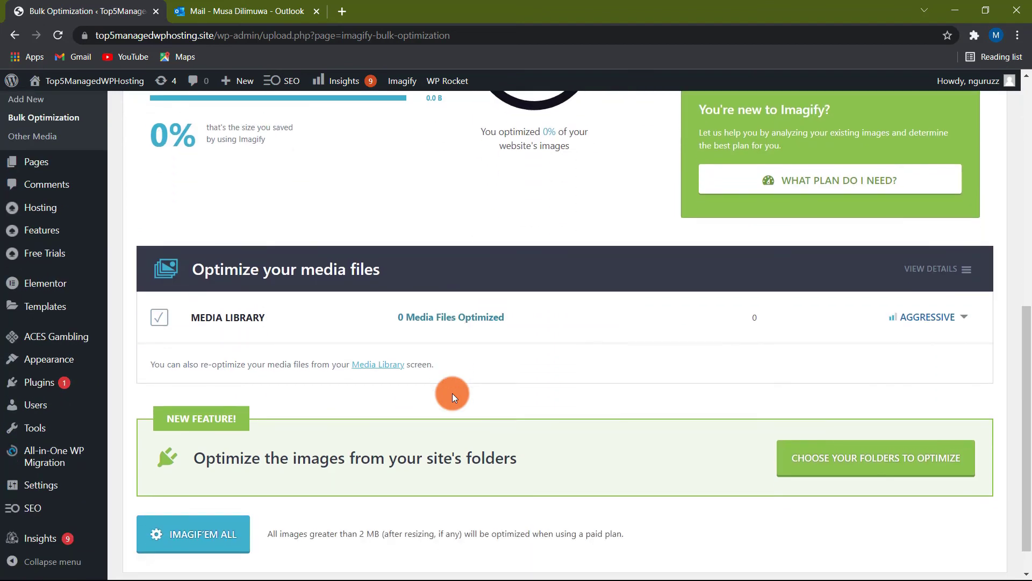
{"action": "scroll", "coordinate": [453, 392], "scroll_direction": "down", "scroll_amount": 1}
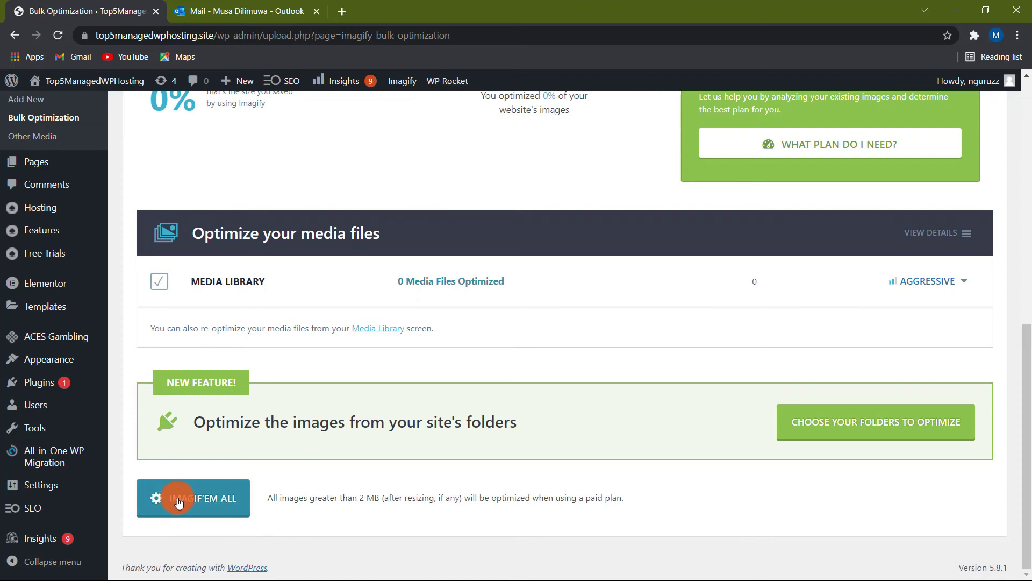
{"action": "left_click", "coordinate": [206, 505]}
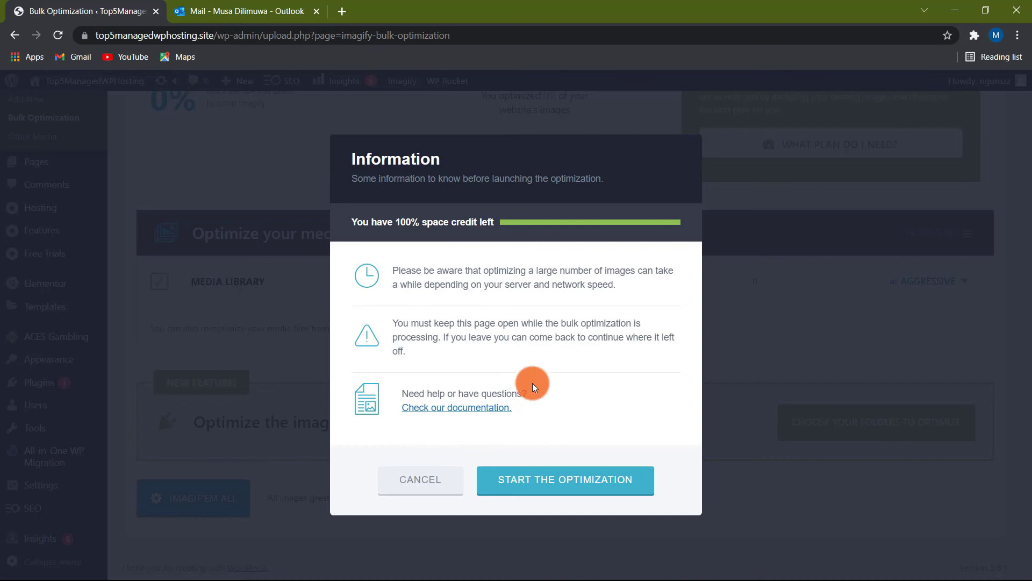
{"action": "left_click", "coordinate": [566, 479]}
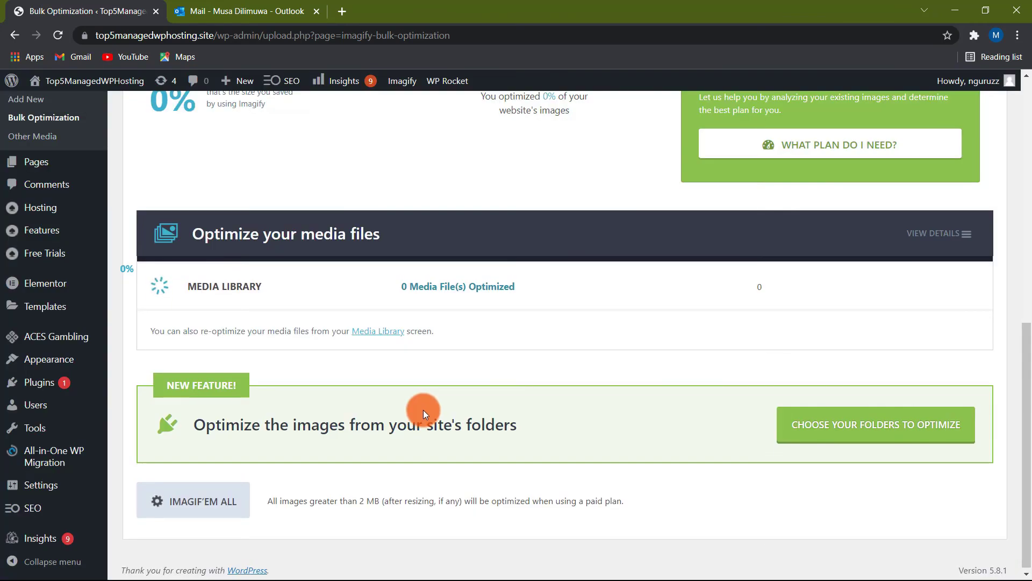
{"action": "scroll", "coordinate": [423, 409], "scroll_direction": "up", "scroll_amount": 3}
{"action": "scroll", "coordinate": [426, 408], "scroll_direction": "up", "scroll_amount": 2}
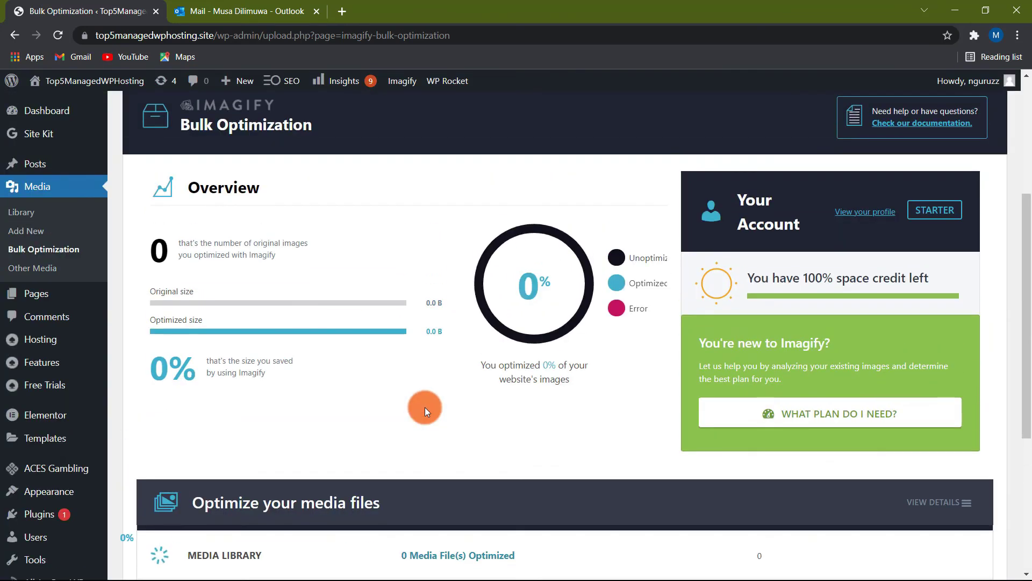
{"action": "scroll", "coordinate": [425, 407], "scroll_direction": "up", "scroll_amount": 1}
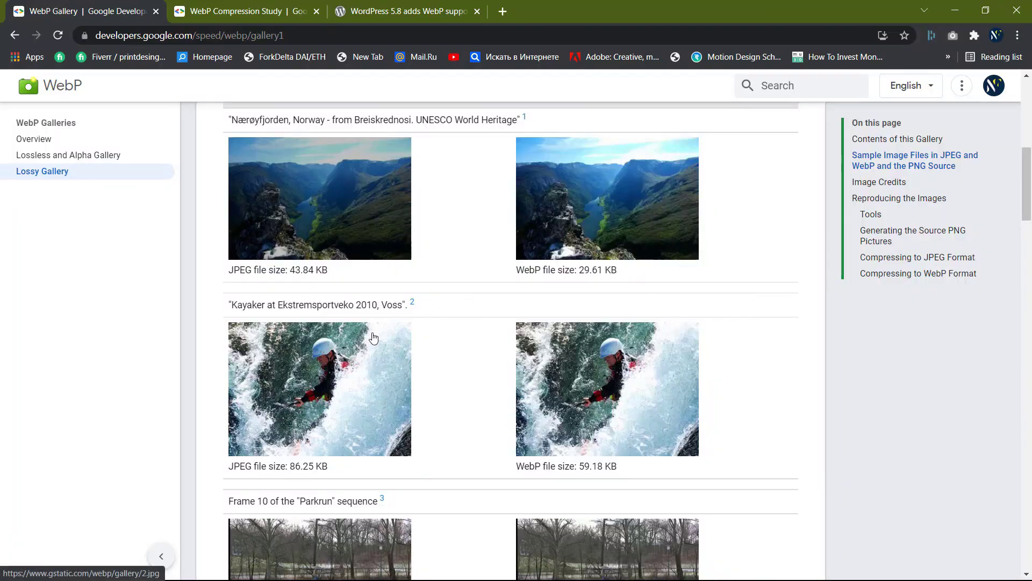
{"action": "scroll", "coordinate": [538, 368], "scroll_direction": "down", "scroll_amount": 2}
{"action": "scroll", "coordinate": [538, 368], "scroll_direction": "down", "scroll_amount": 2}
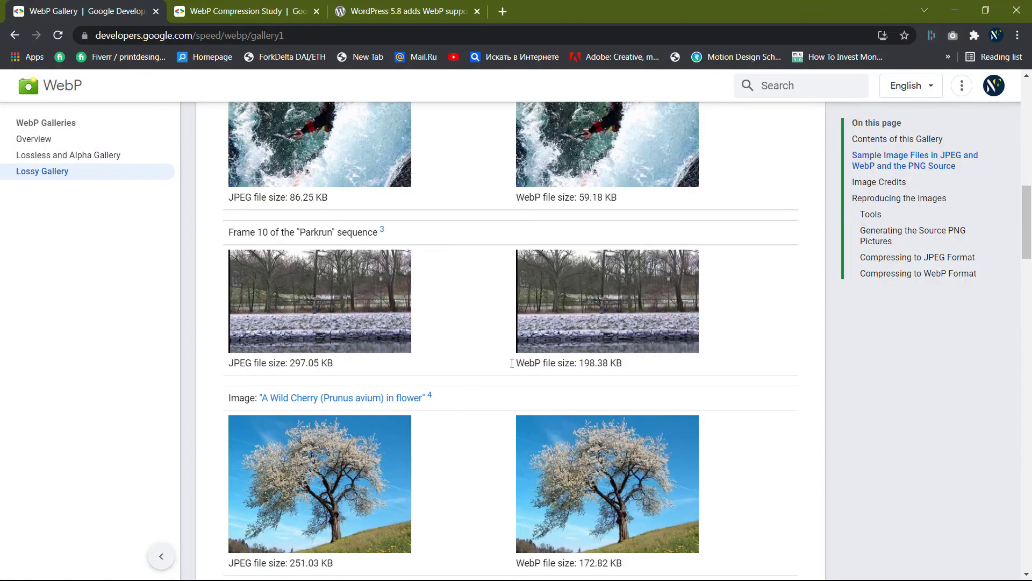
{"action": "scroll", "coordinate": [509, 367], "scroll_direction": "down", "scroll_amount": 2}
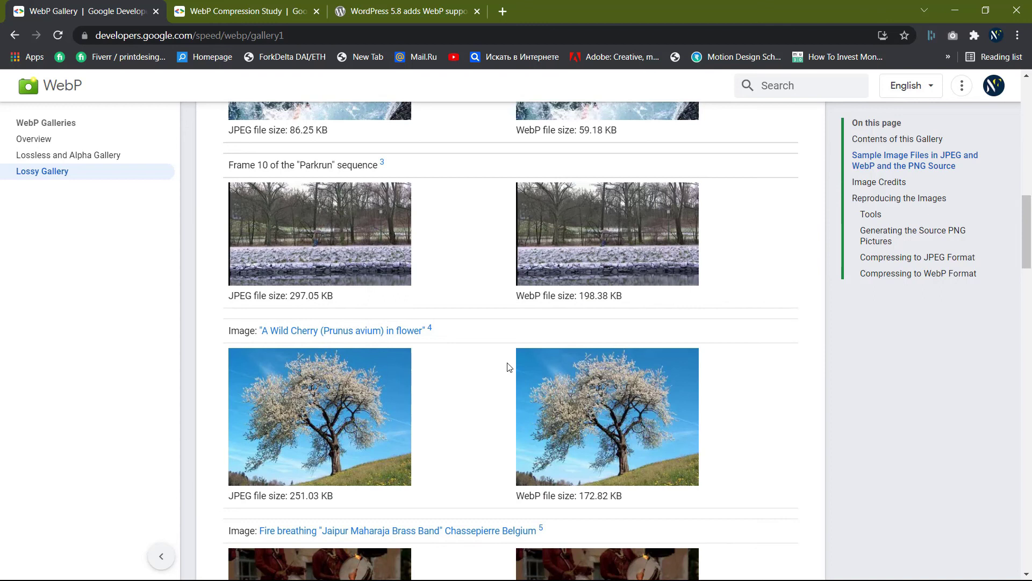
{"action": "scroll", "coordinate": [509, 366], "scroll_direction": "down", "scroll_amount": 2}
{"action": "scroll", "coordinate": [509, 368], "scroll_direction": "down", "scroll_amount": 2}
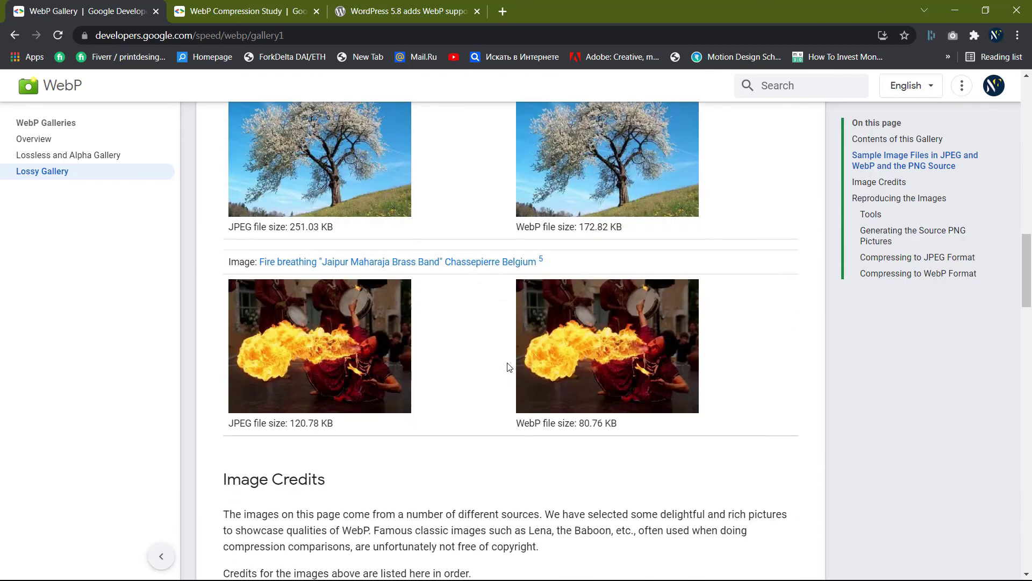
{"action": "scroll", "coordinate": [509, 367], "scroll_direction": "down", "scroll_amount": 3}
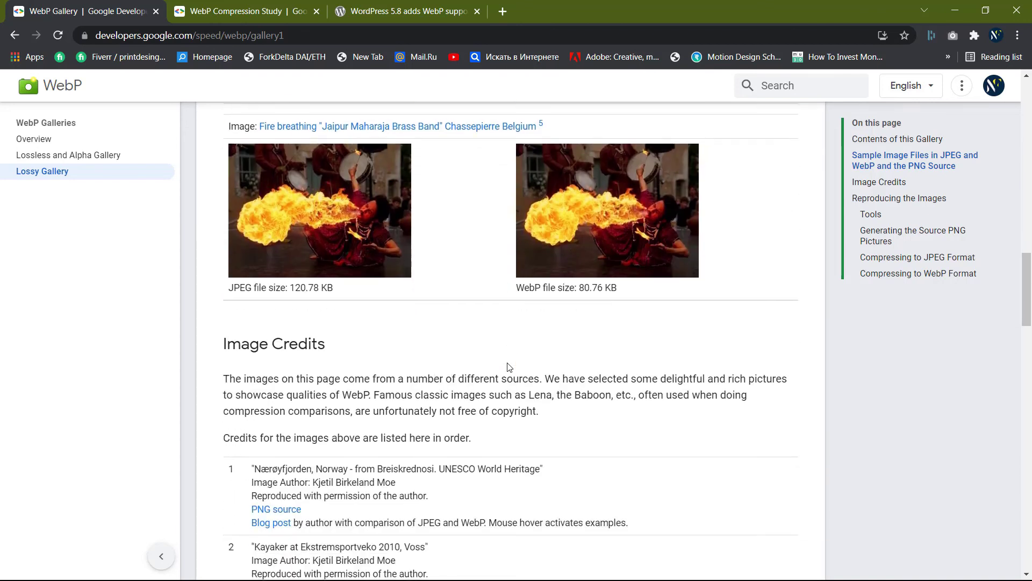
{"action": "scroll", "coordinate": [509, 368], "scroll_direction": "down", "scroll_amount": 2}
{"action": "scroll", "coordinate": [509, 367], "scroll_direction": "down", "scroll_amount": 1}
{"action": "scroll", "coordinate": [509, 368], "scroll_direction": "down", "scroll_amount": 1}
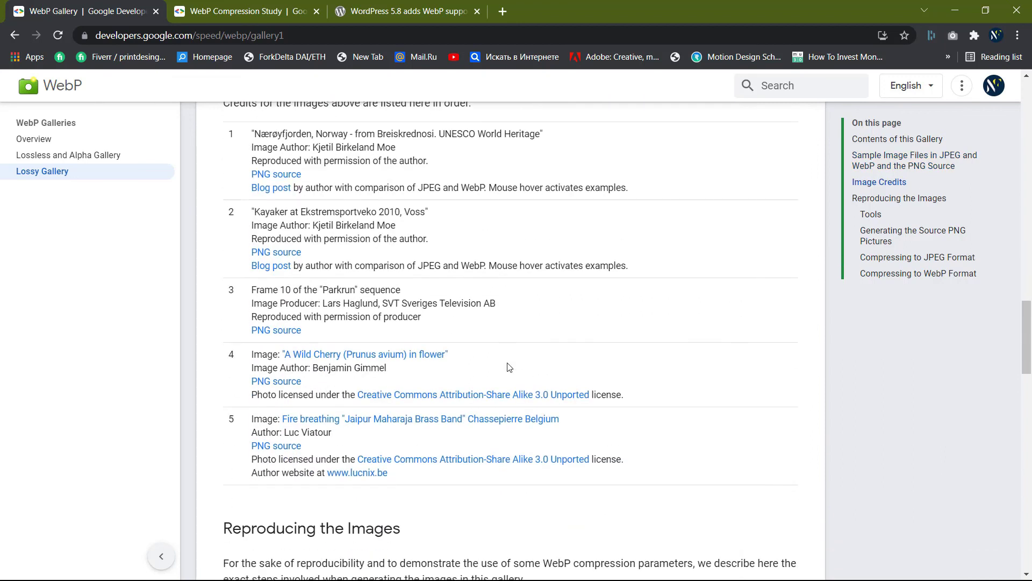
{"action": "scroll", "coordinate": [509, 368], "scroll_direction": "down", "scroll_amount": 1}
{"action": "scroll", "coordinate": [509, 367], "scroll_direction": "down", "scroll_amount": 1}
{"action": "scroll", "coordinate": [509, 367], "scroll_direction": "down", "scroll_amount": 1}
{"action": "scroll", "coordinate": [509, 367], "scroll_direction": "down", "scroll_amount": 1}
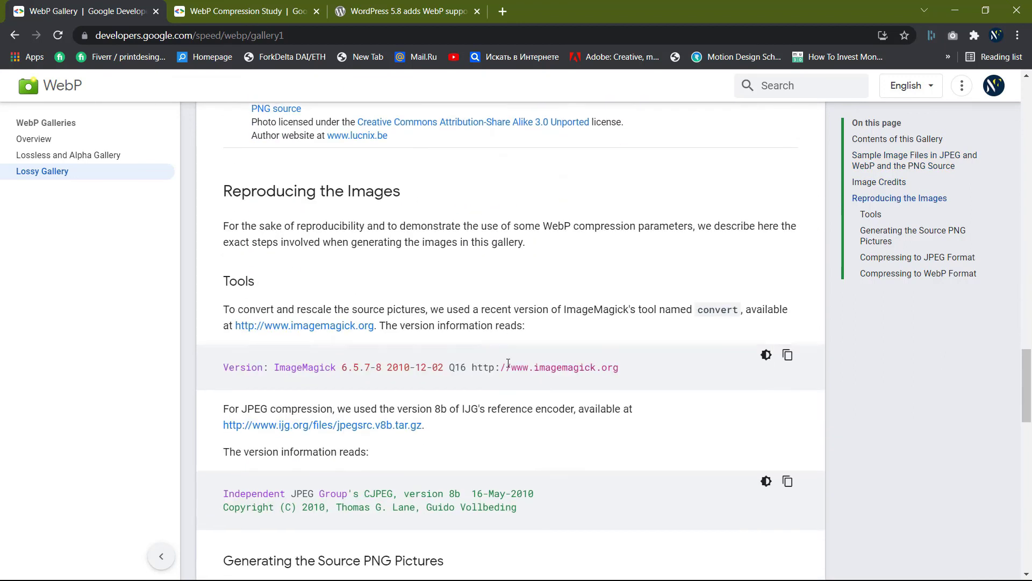